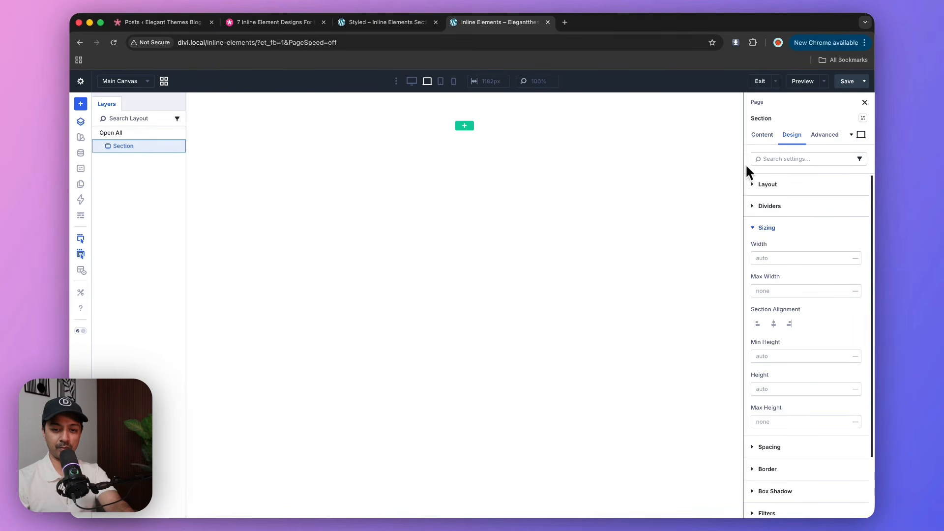
- Set the section's background color to the global color #0e0e0e
click(761, 135)
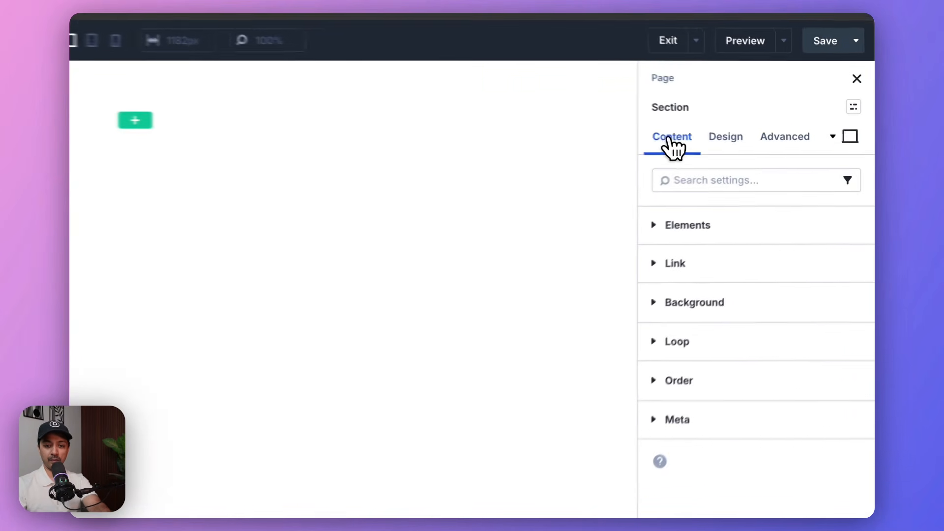
click(774, 228)
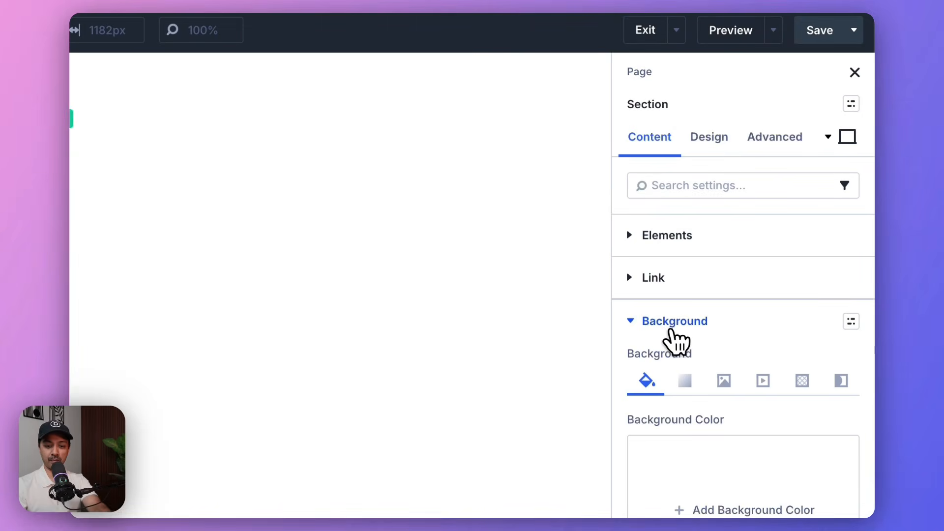
click(710, 510)
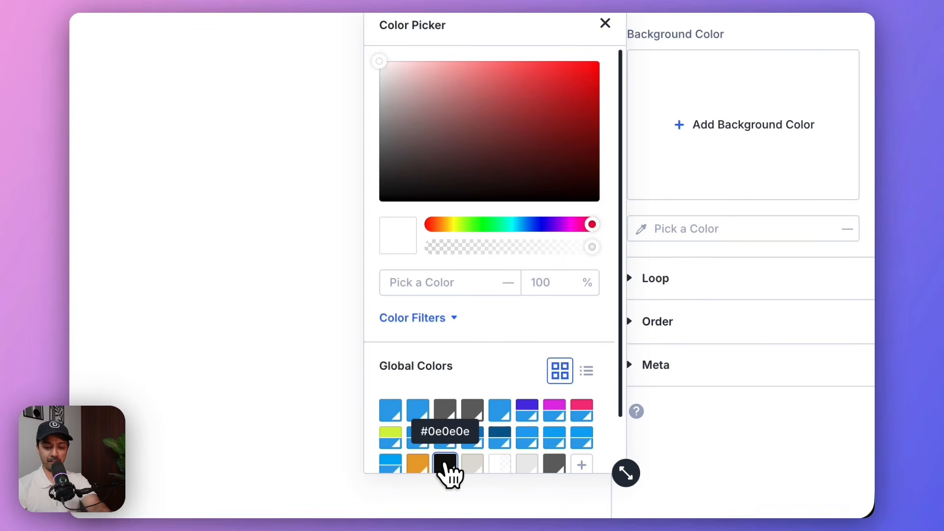
click(445, 464)
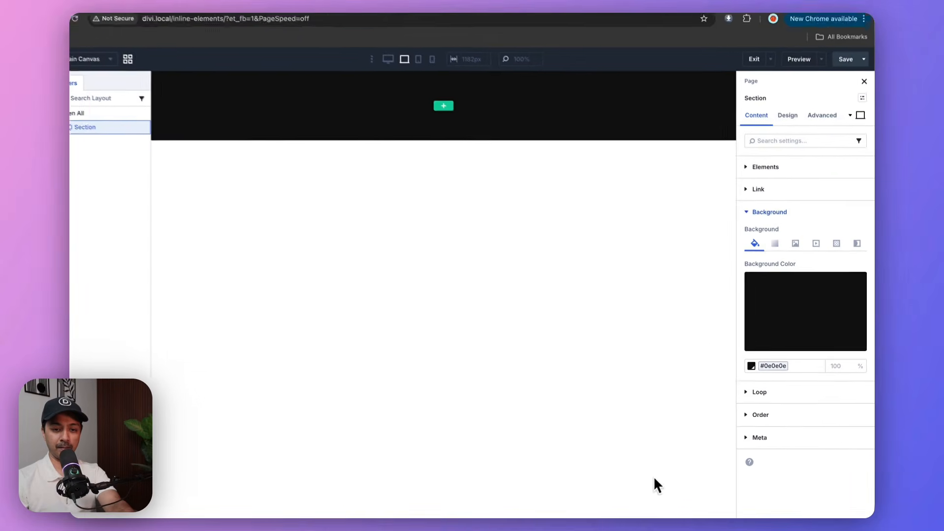
- Set the section's top and bottom padding to a linked value of 150 px
click(792, 137)
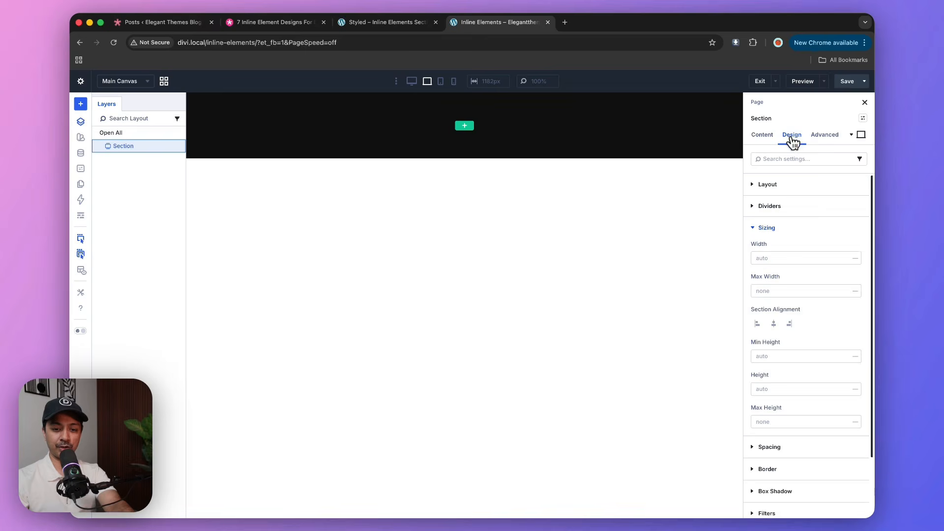
click(752, 229)
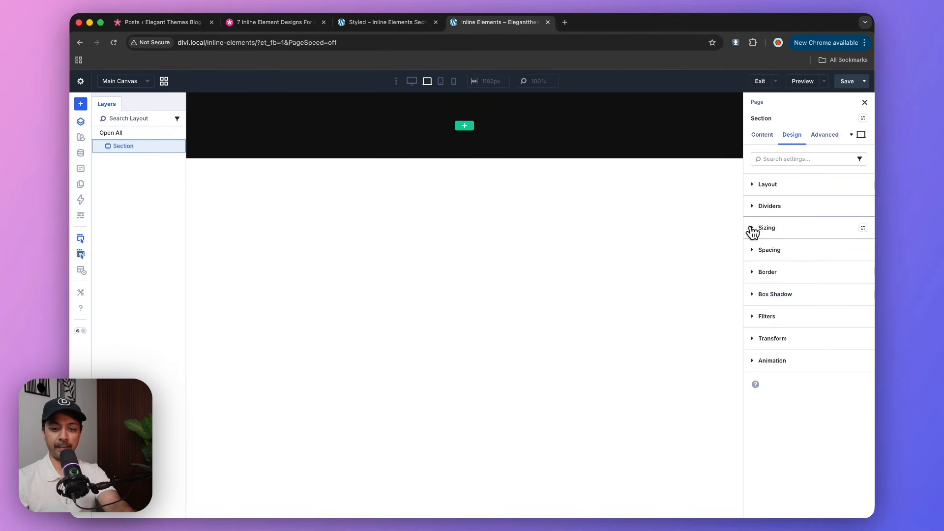
click(774, 251)
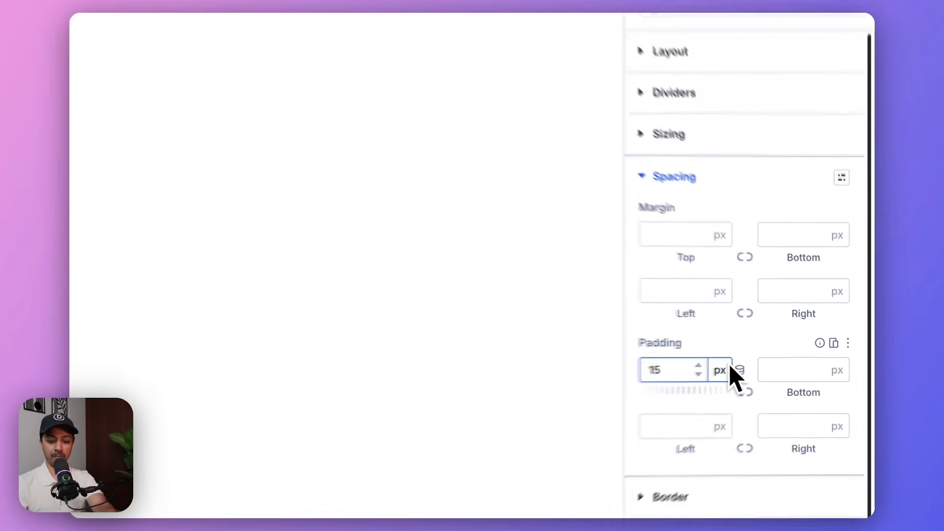
text(0)
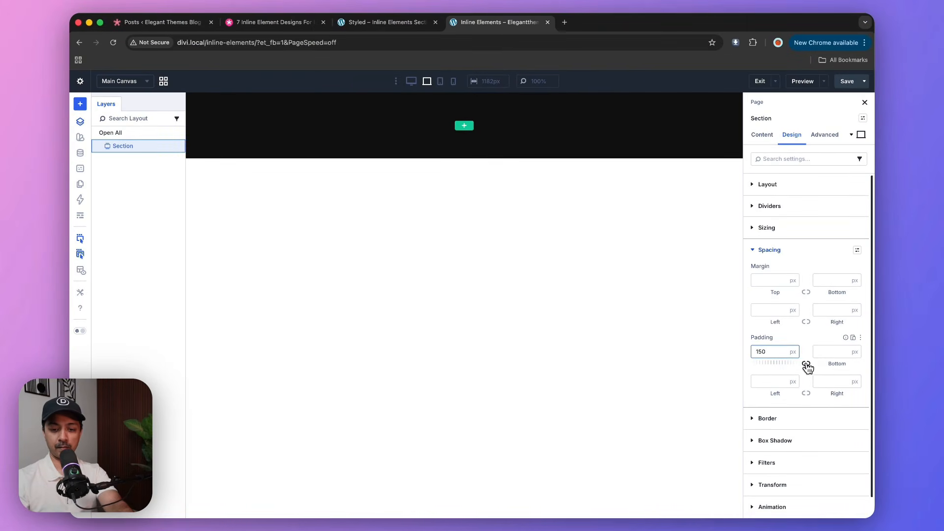
click(806, 364)
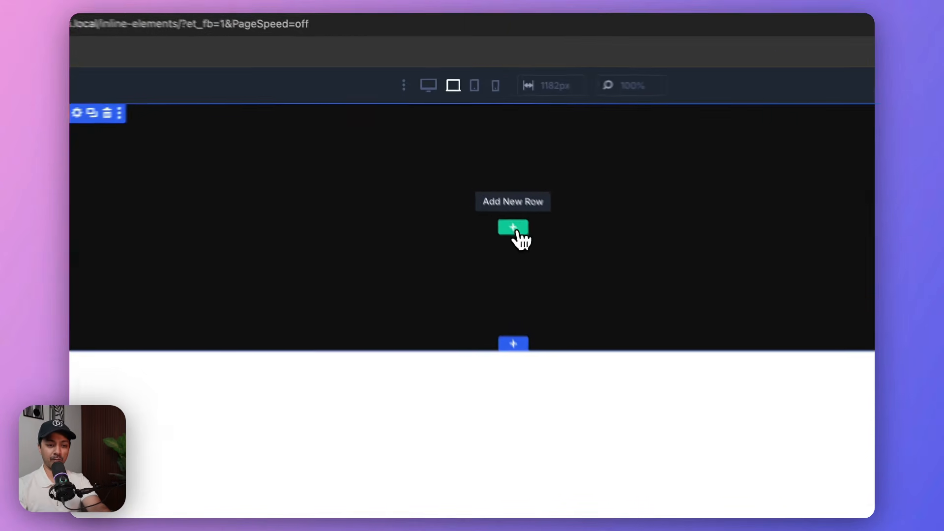
- Insert a single-column flex row into the dark section
click(465, 170)
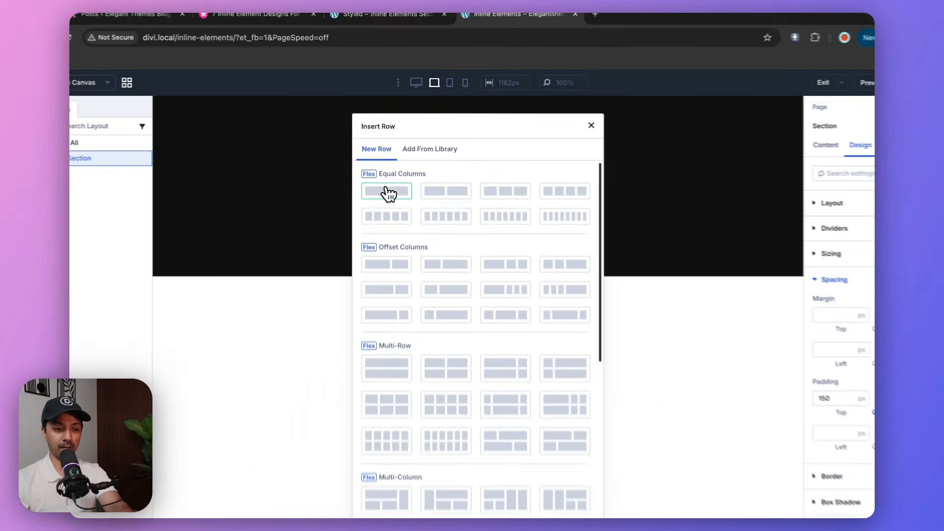
click(391, 276)
key(Escape)
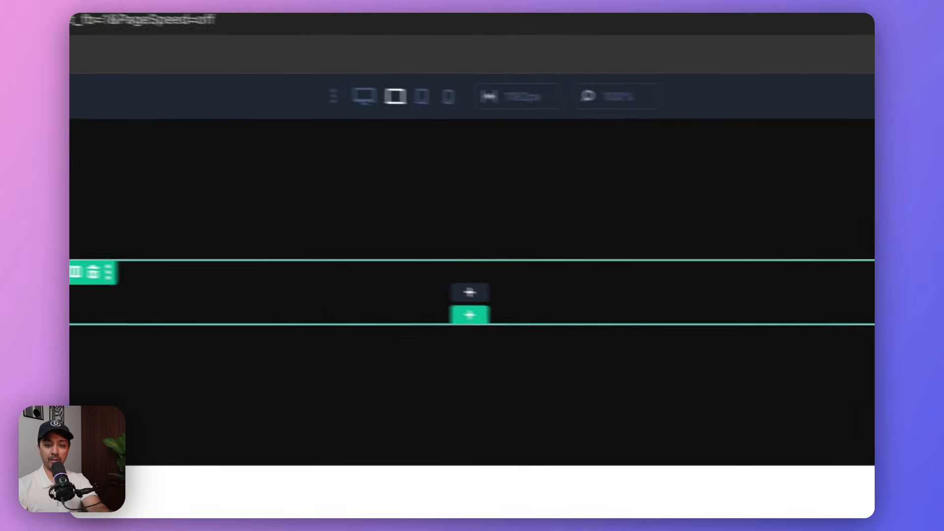
- Set the row's width to 94% and its max width to none
click(791, 138)
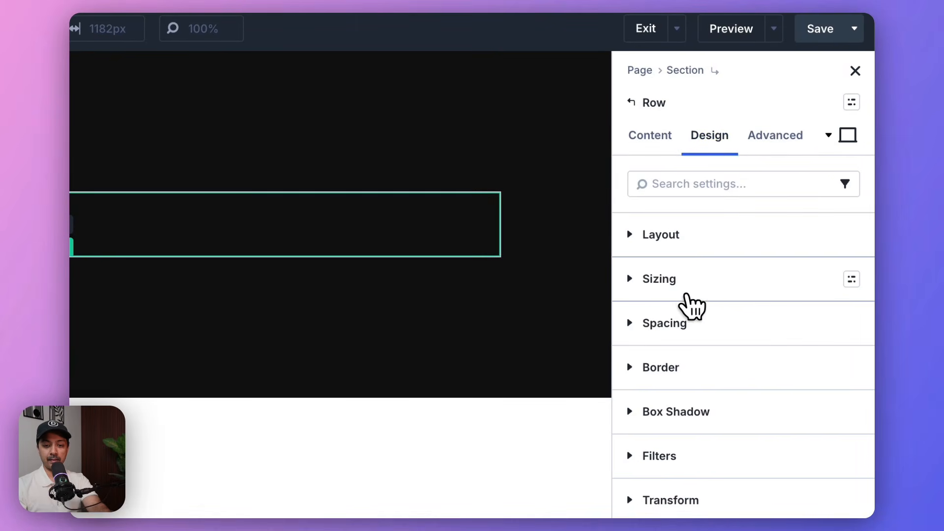
click(734, 296)
click(683, 402)
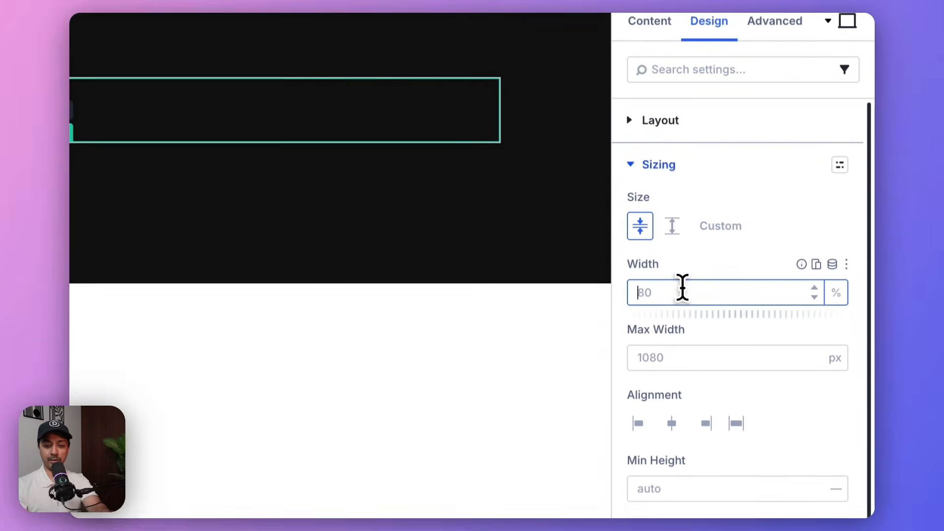
text(94)
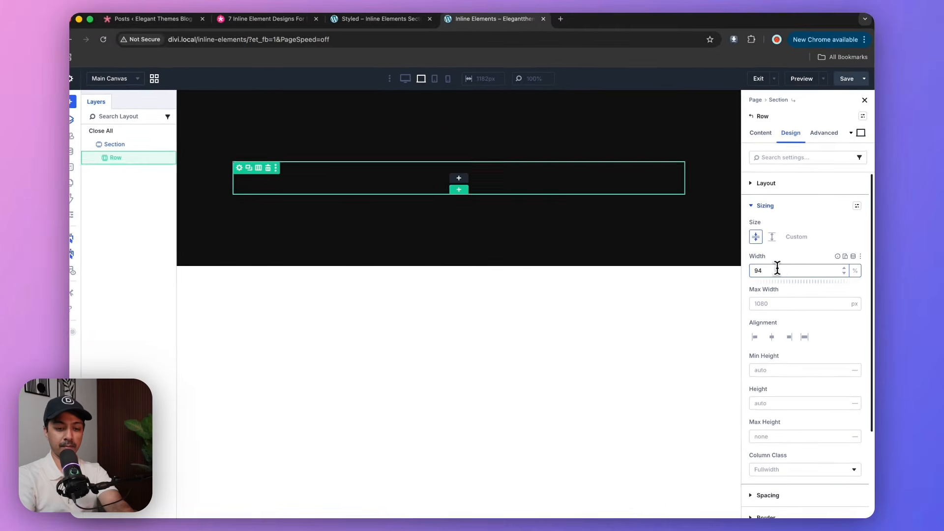
text(%)
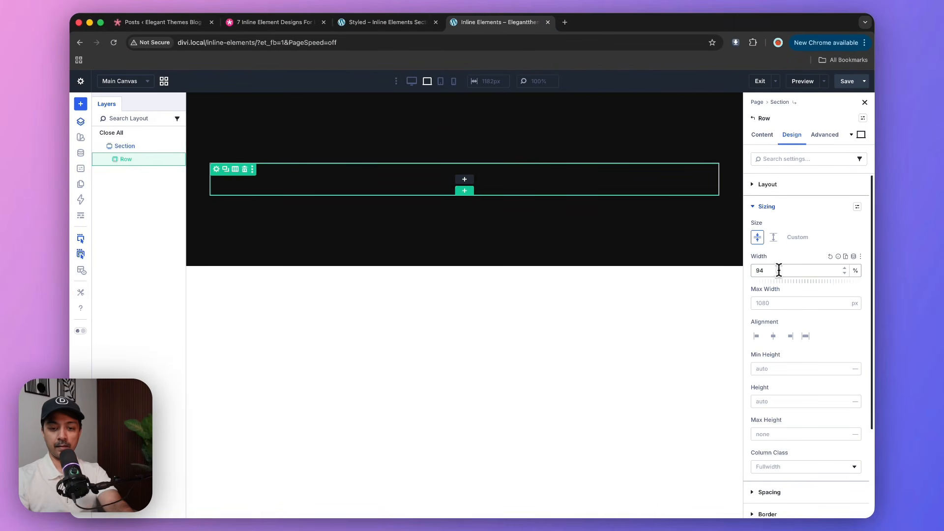
click(779, 303)
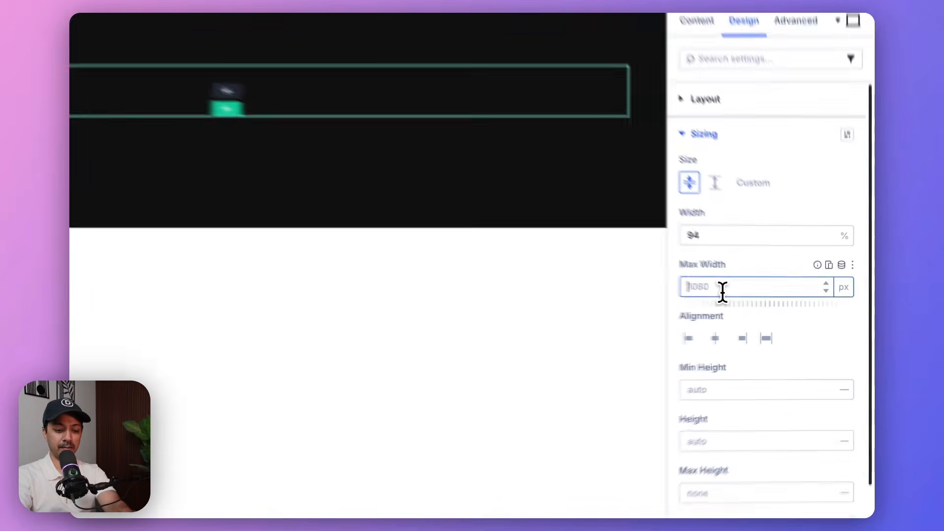
text(none)
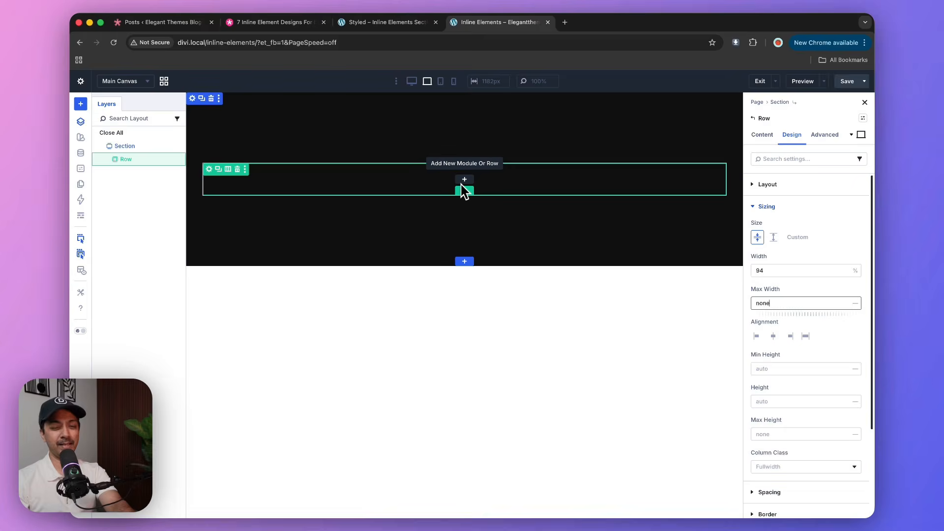
- Review the finished styled inline elements layout in its own browser tab, and return to the Inline Elements page
click(353, 26)
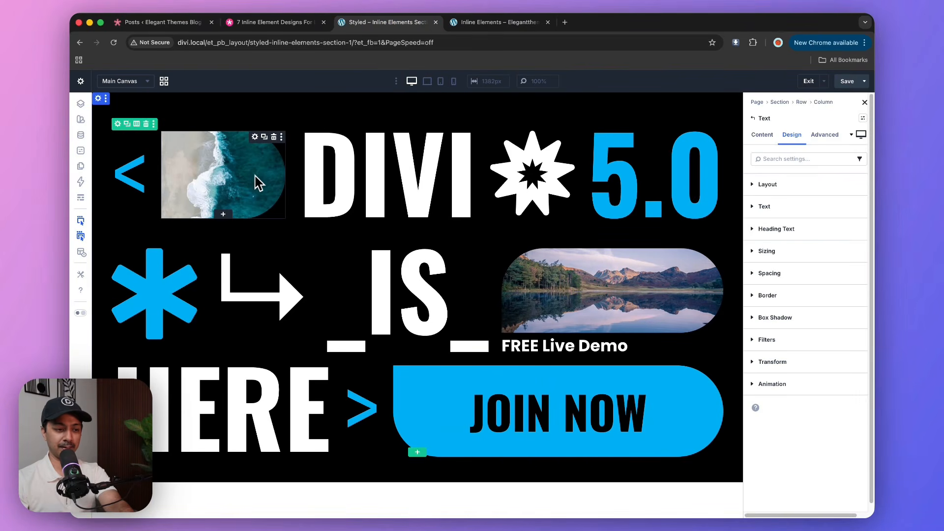
click(483, 27)
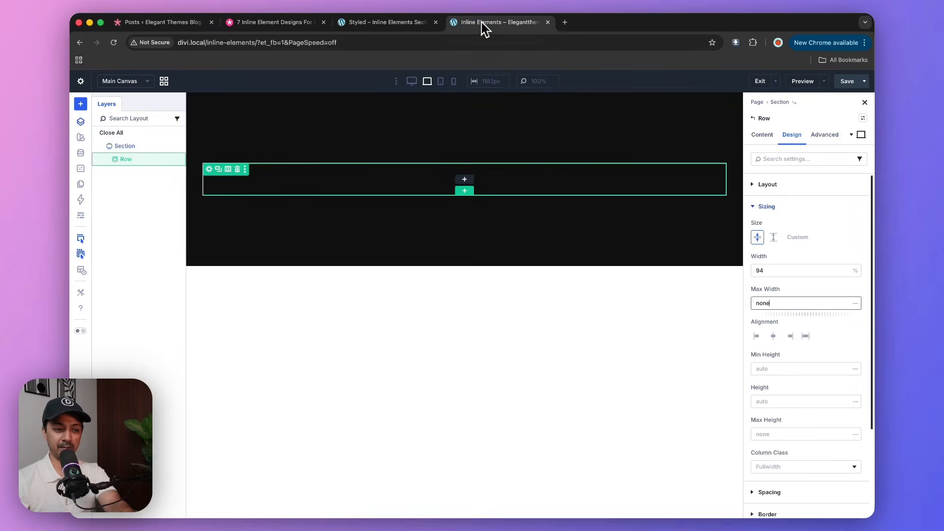
- Add a Text module to the row and replace its placeholder body with "<"
click(464, 184)
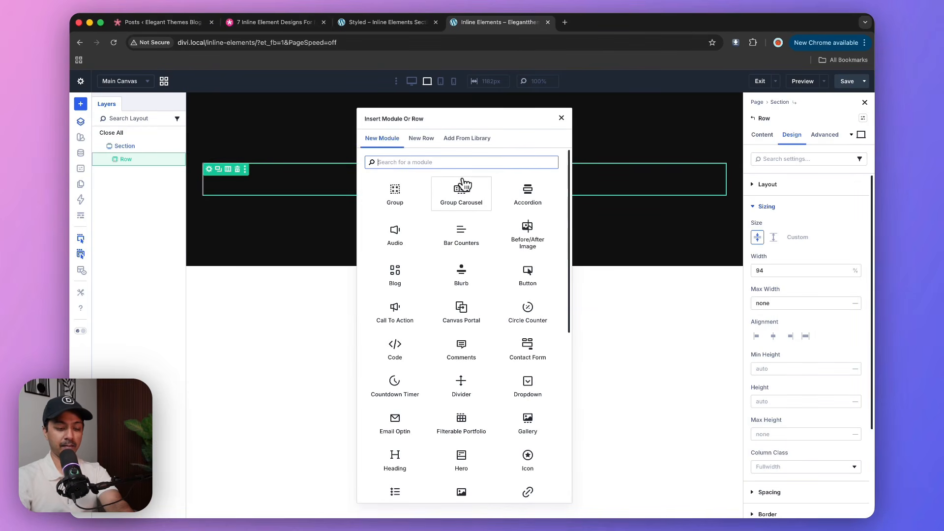
text(tex)
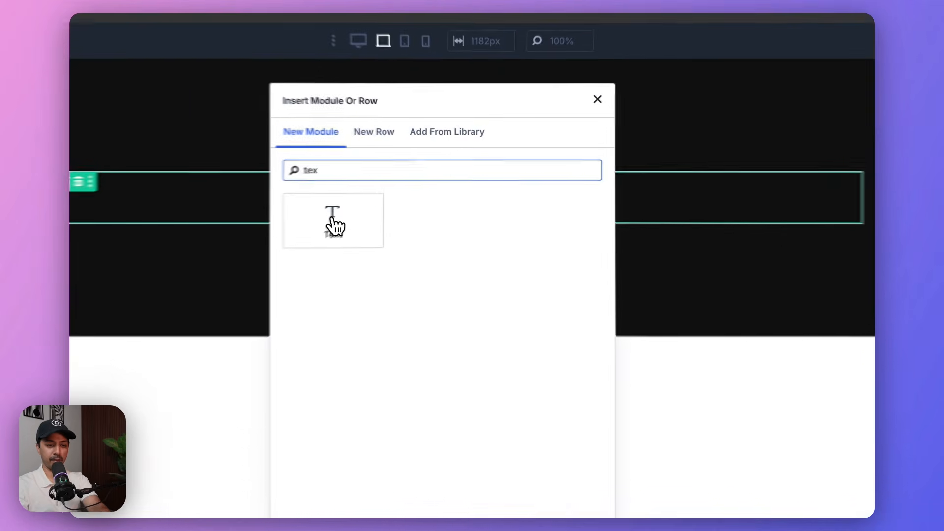
click(396, 194)
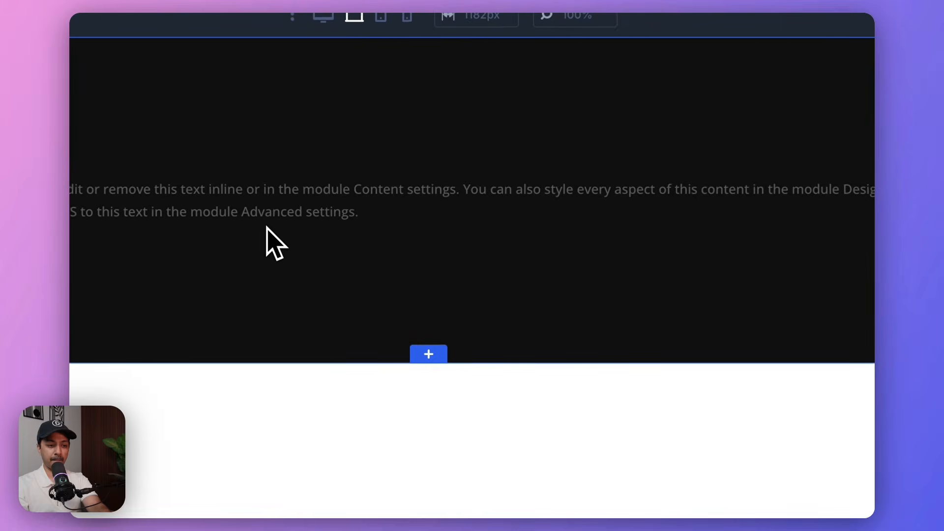
triple_click(715, 276)
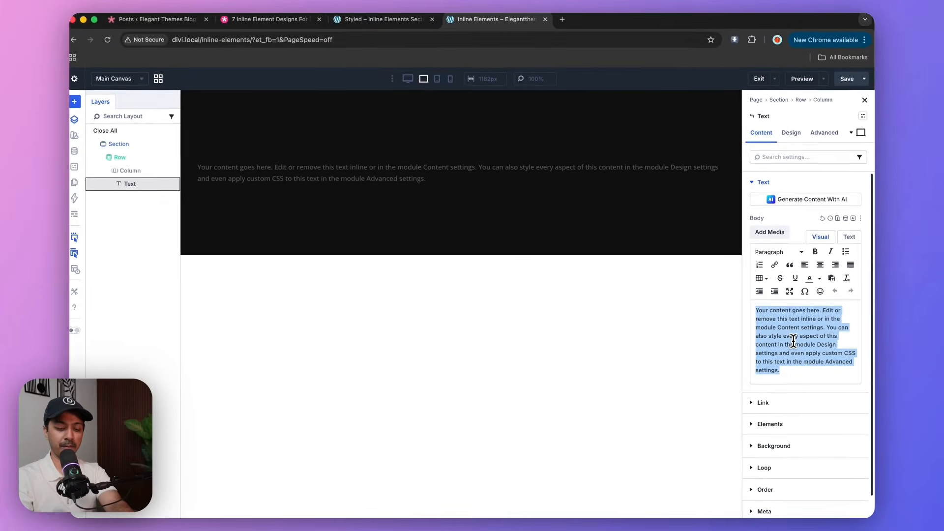
text(<)
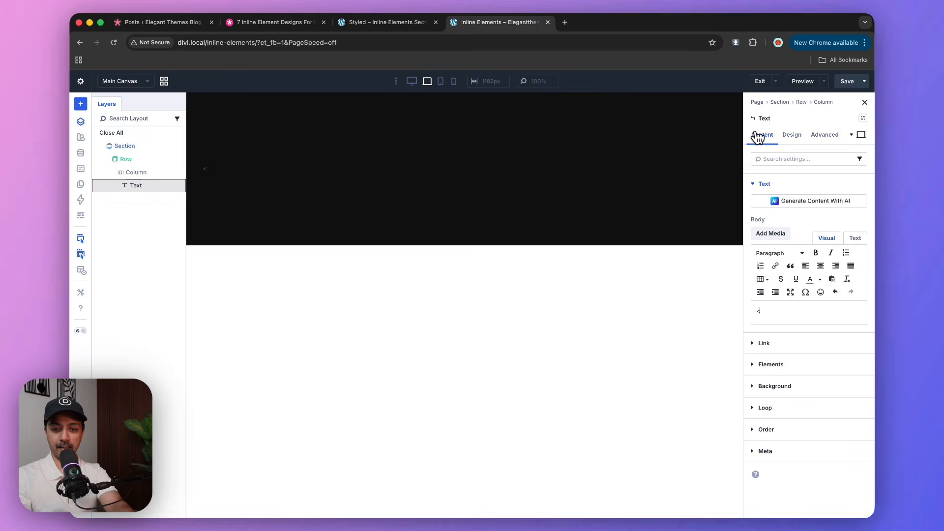
- Style the module's text with the Primary Color, a 130 px text size and the Oswald font
click(799, 138)
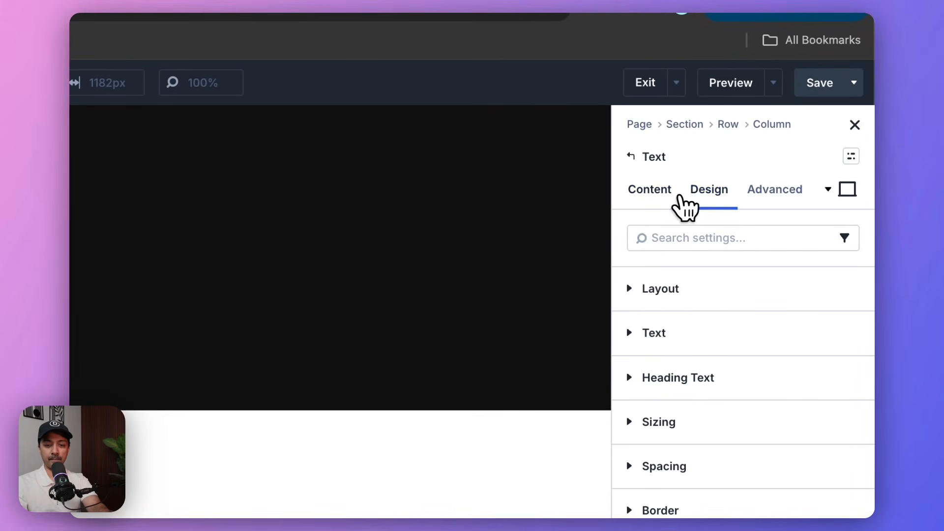
click(629, 335)
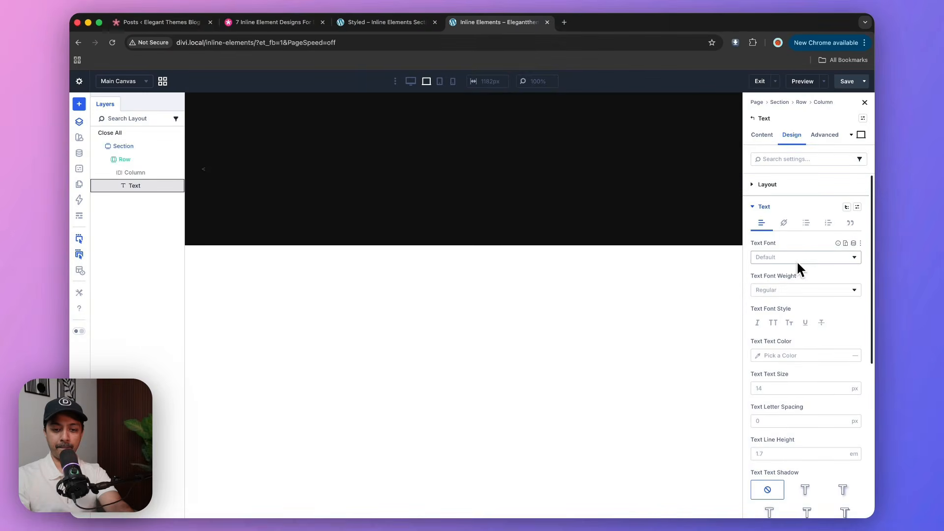
click(759, 357)
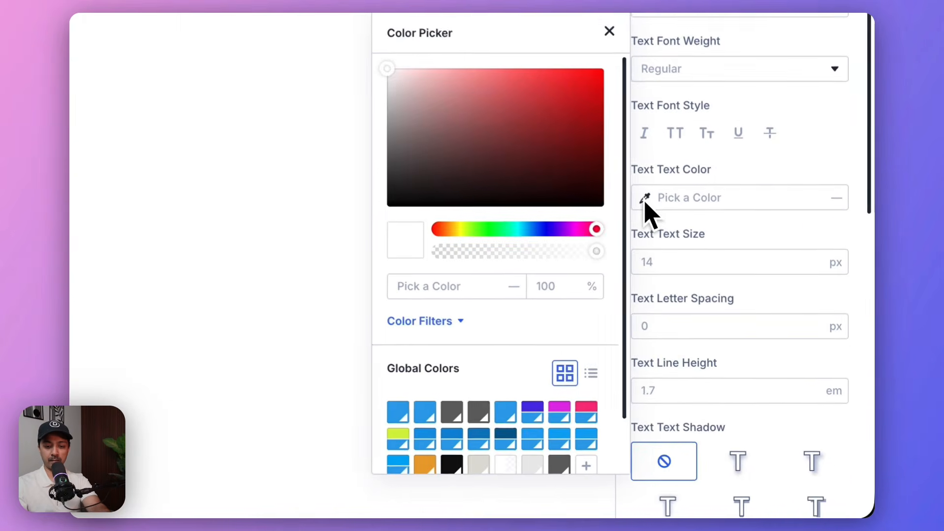
click(398, 412)
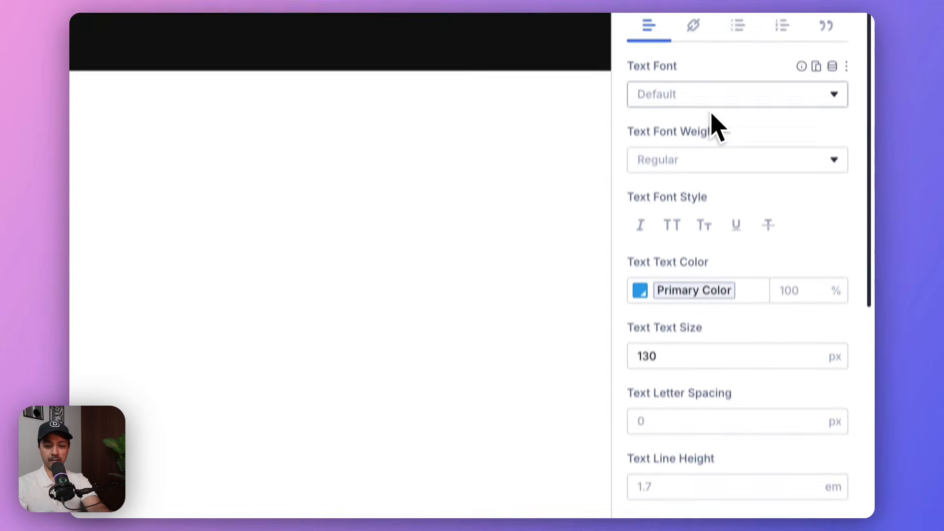
click(714, 149)
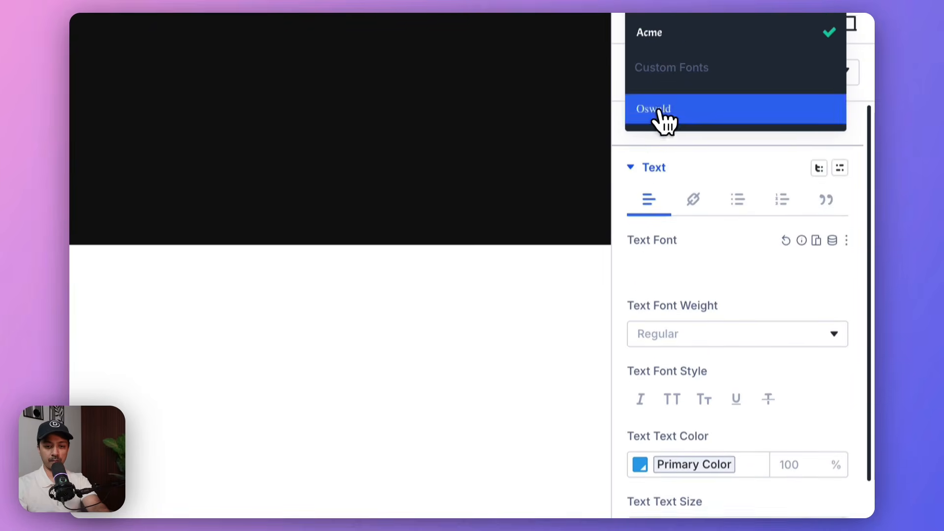
click(658, 93)
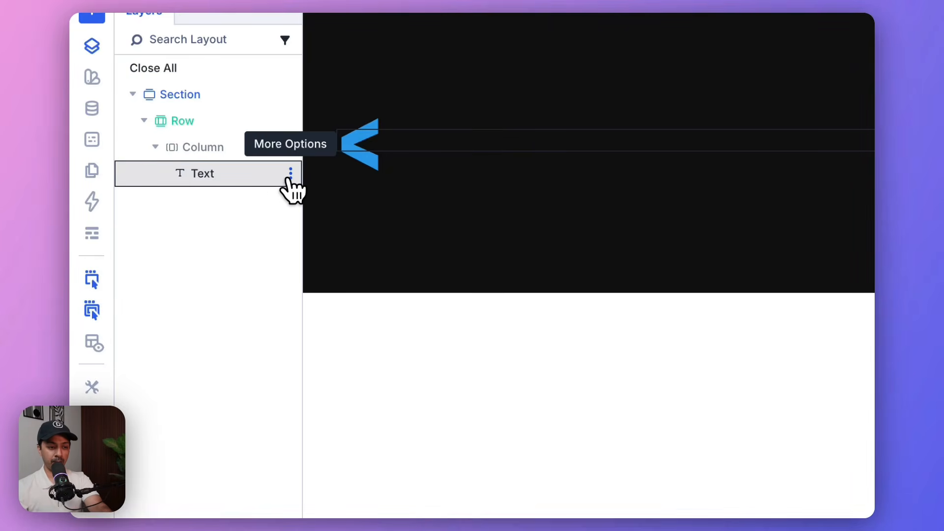
- Add an Image module below the Text module in the same column
click(290, 173)
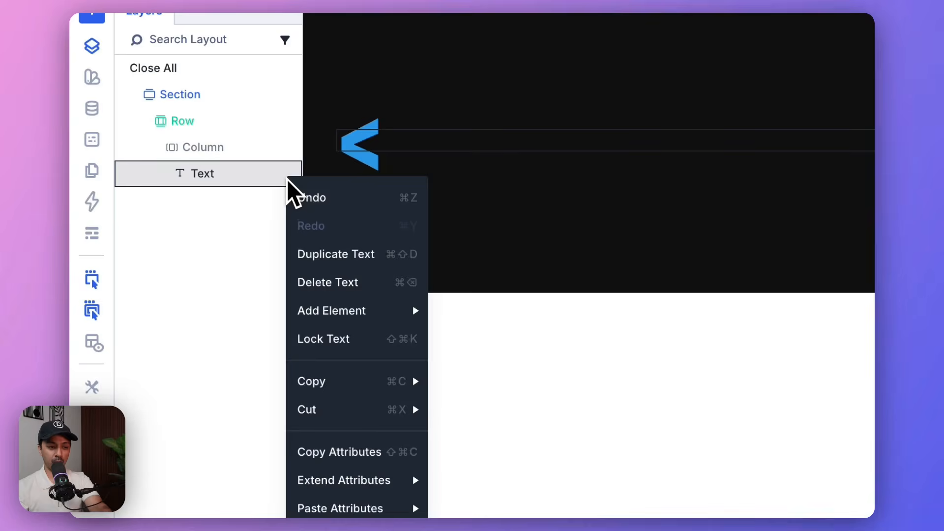
mouse_move(332, 315)
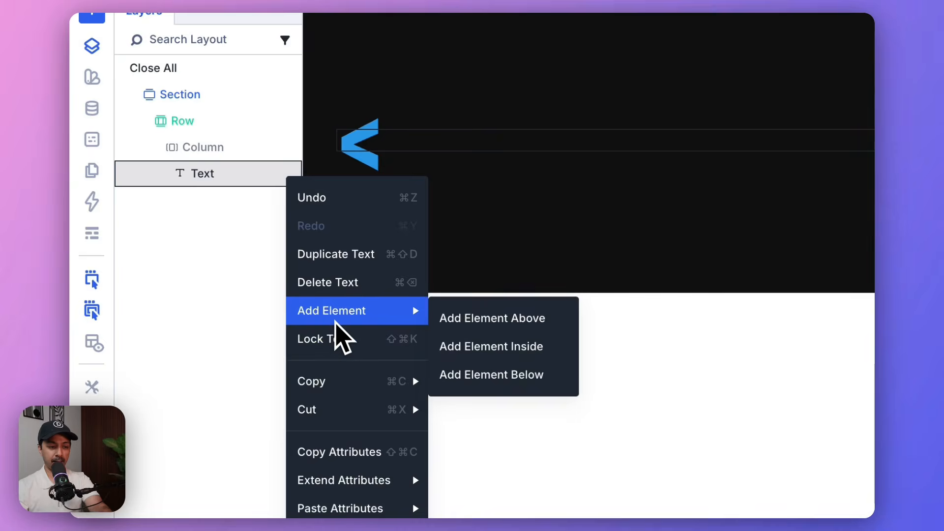
click(460, 372)
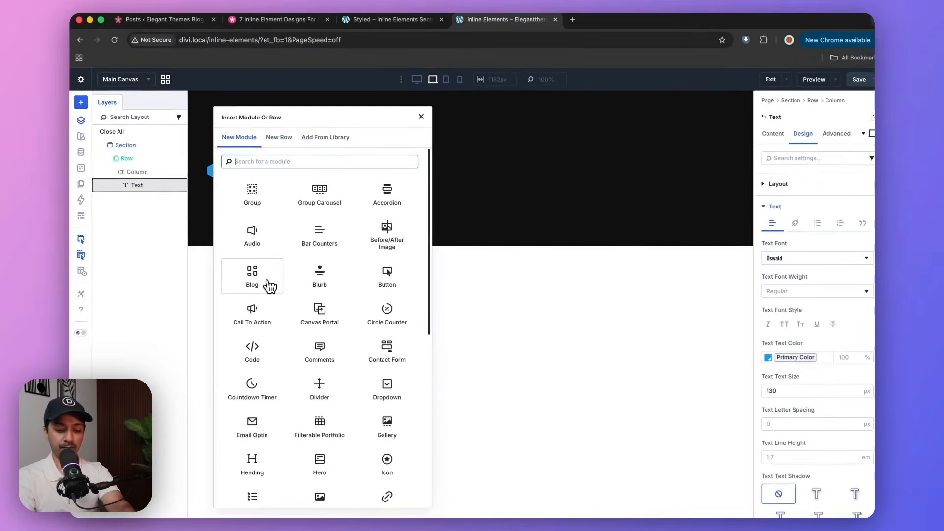
text(ima)
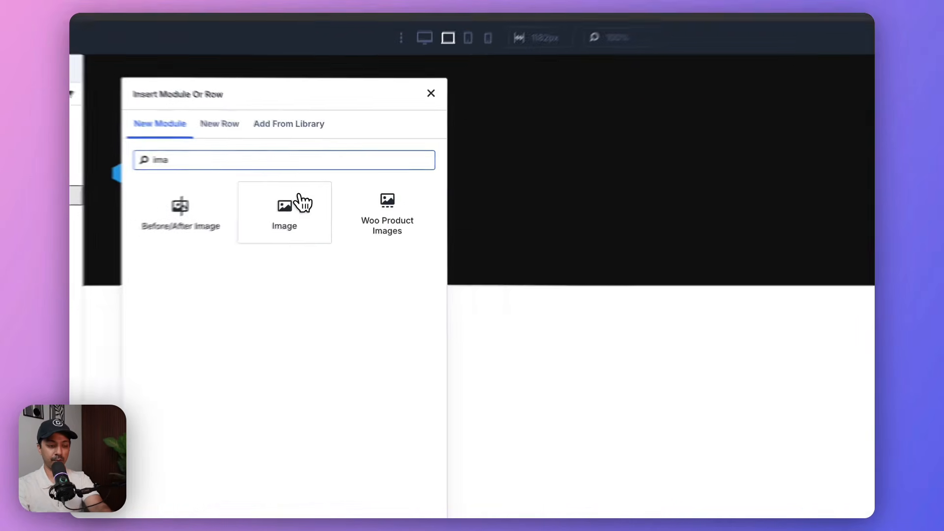
click(327, 189)
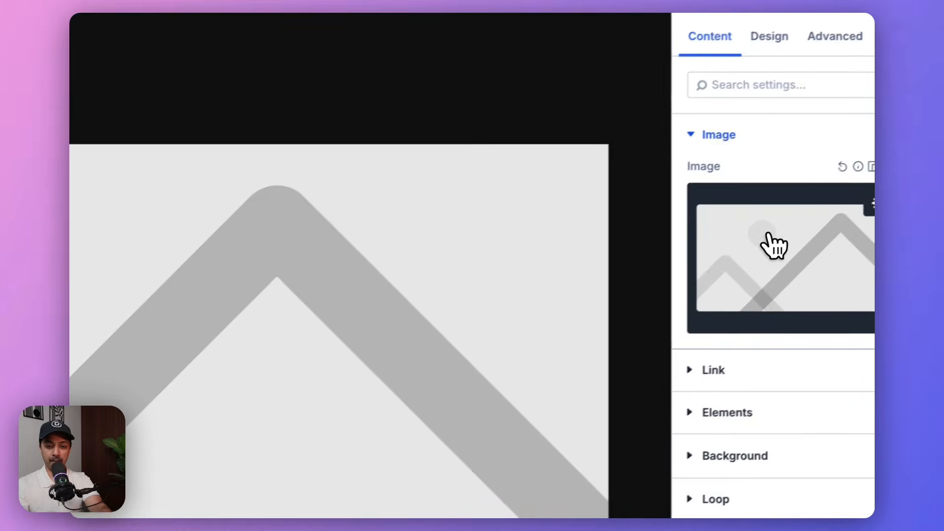
- Set the Image module's picture to the aerial beach photo inline-01-1 from the media library
click(769, 242)
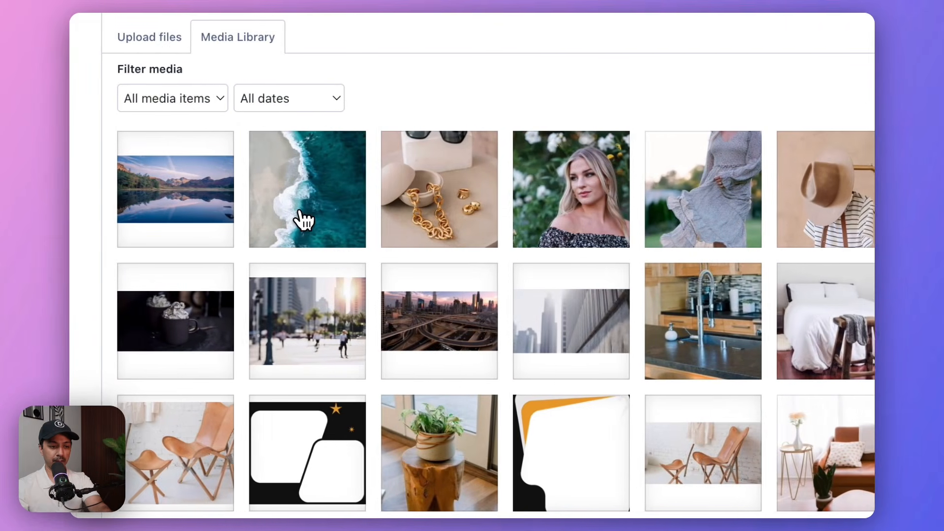
click(190, 220)
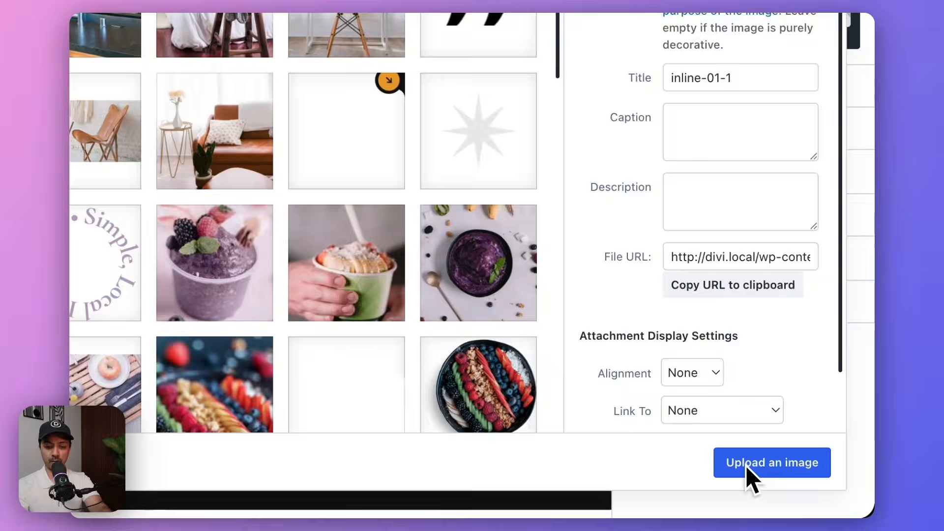
click(746, 467)
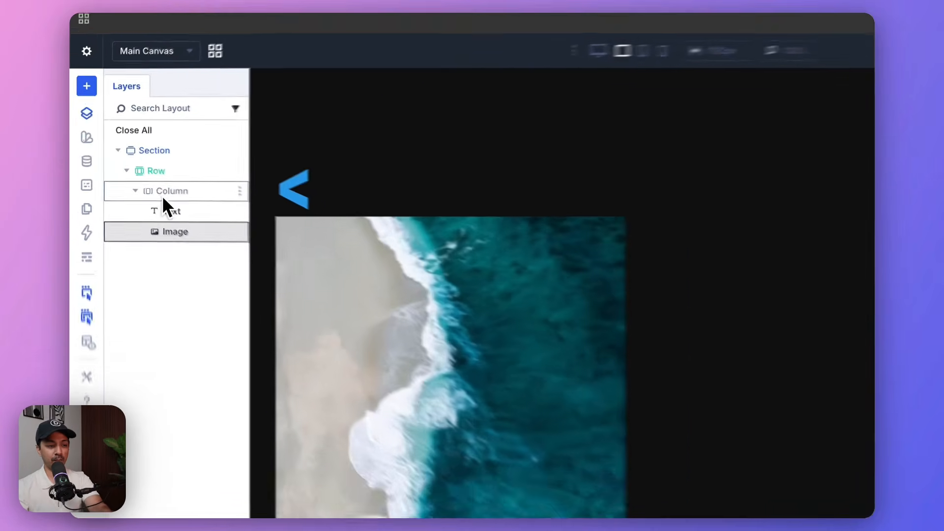
- Set the column's layout direction to Row and align its items to the center
click(163, 196)
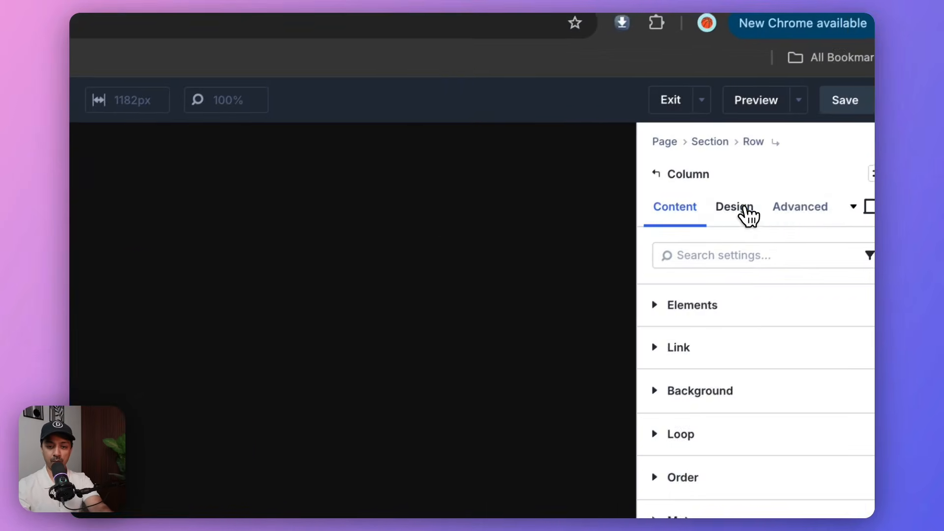
click(744, 208)
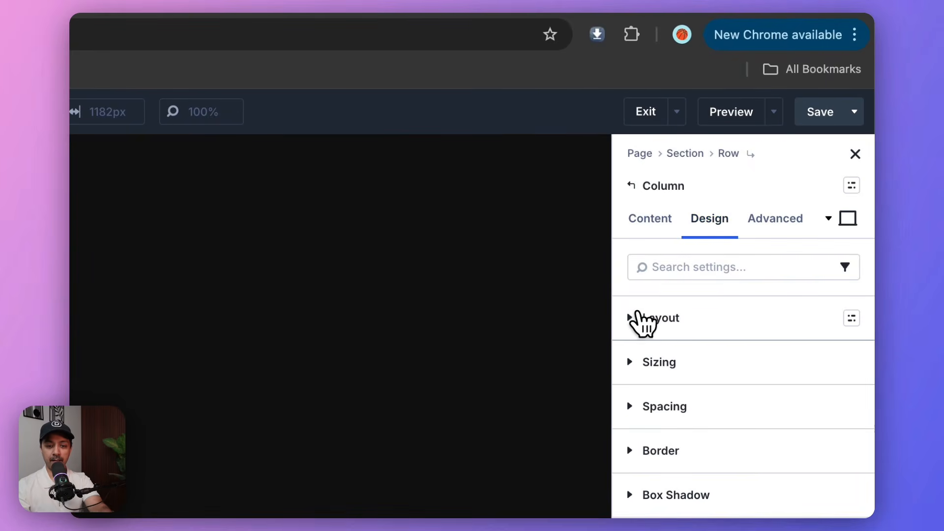
click(638, 318)
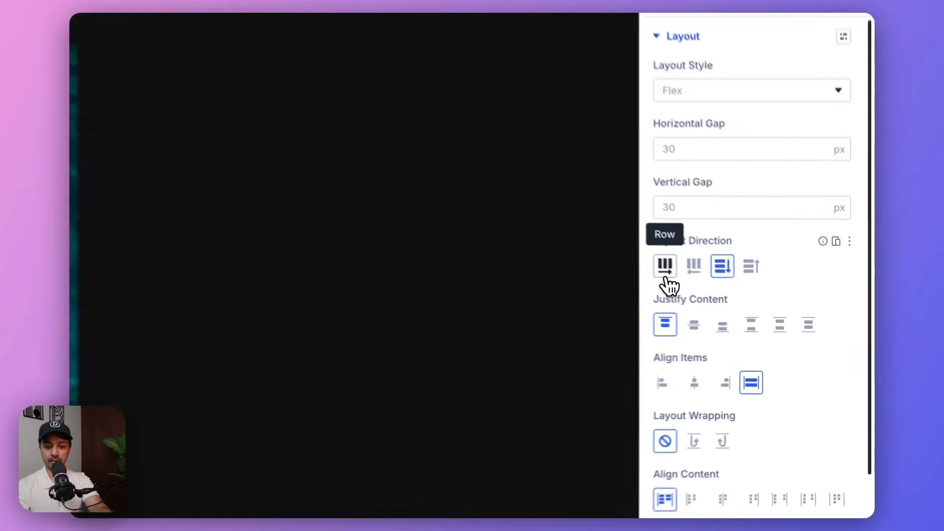
click(758, 315)
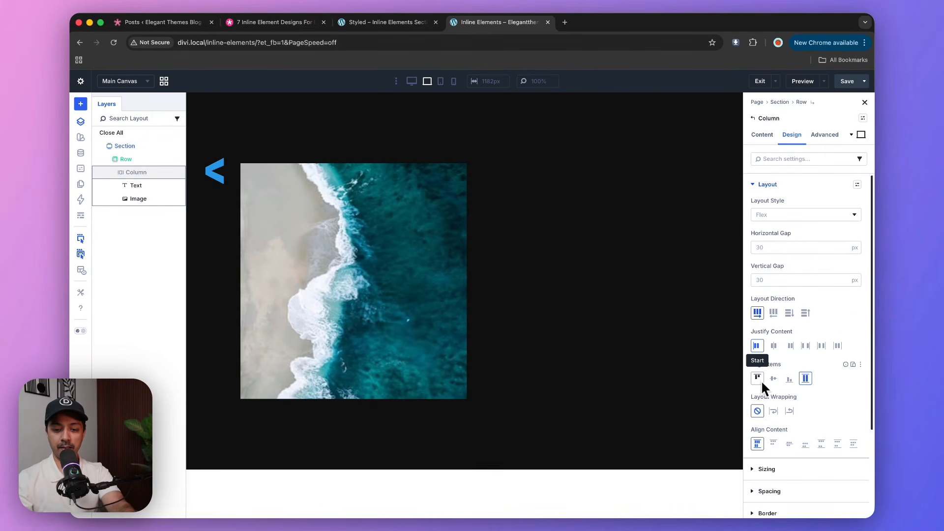
click(774, 379)
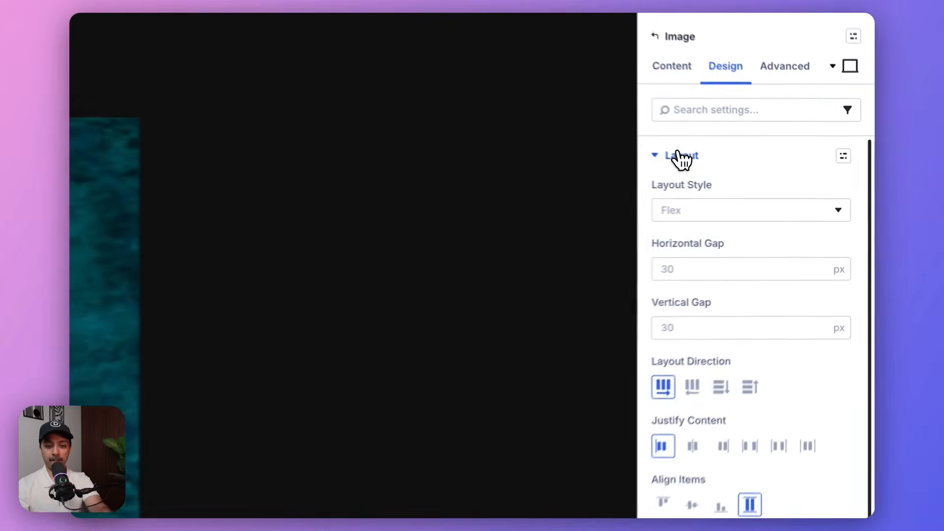
- Set the Image module's width to 16 vw in its sizing settings
click(766, 184)
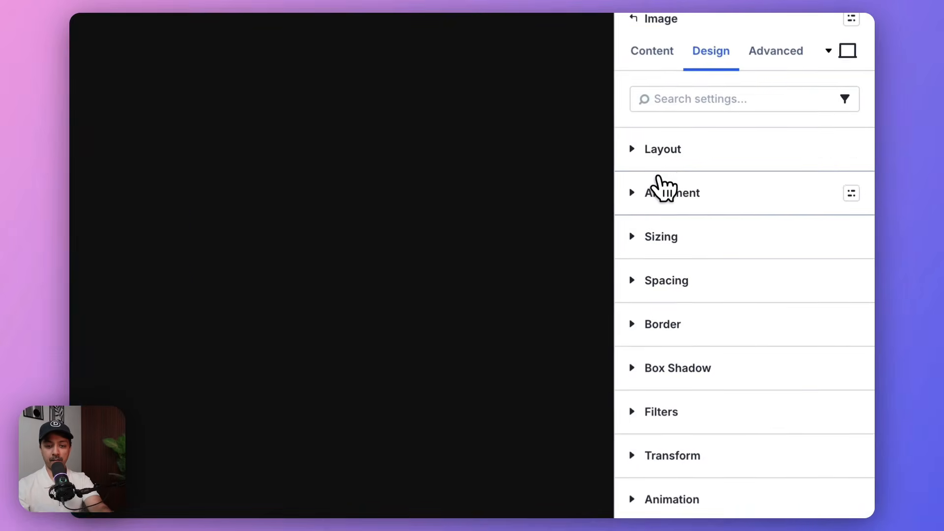
click(767, 229)
scroll(682, 317, down, 4)
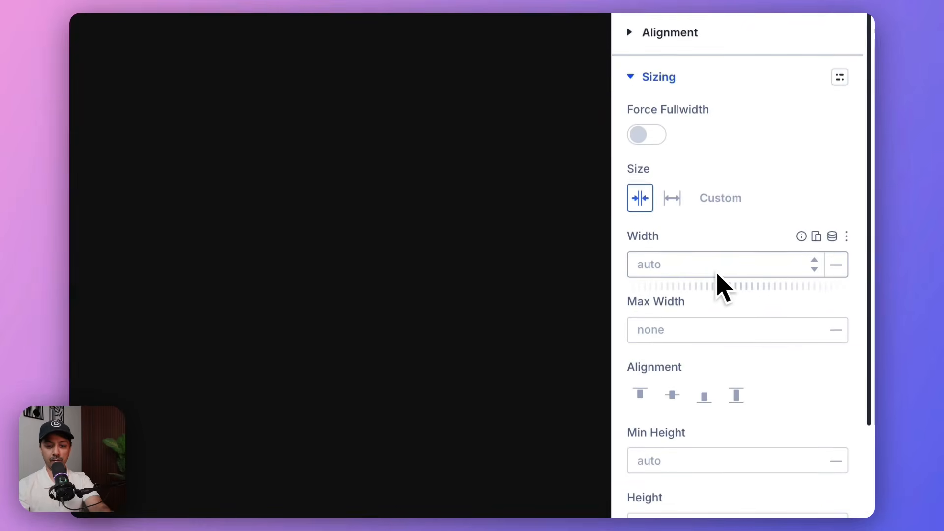
click(834, 258)
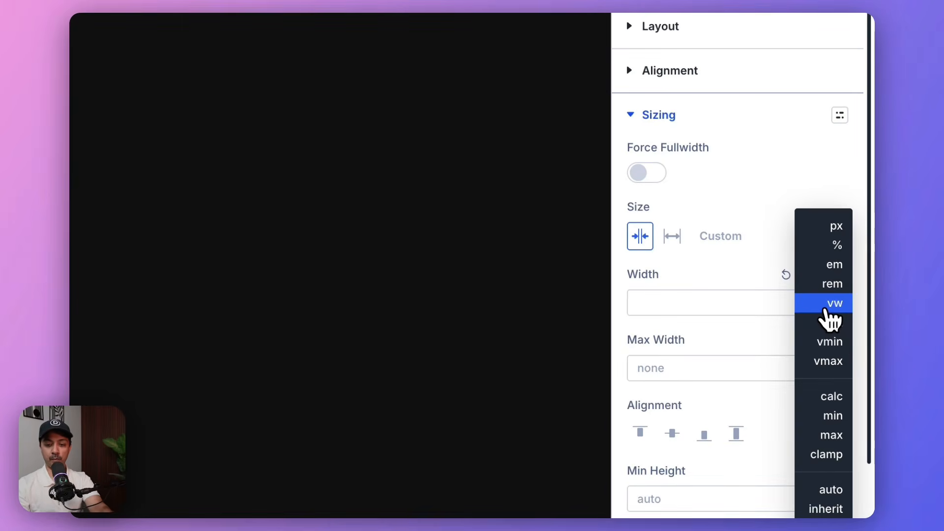
click(831, 305)
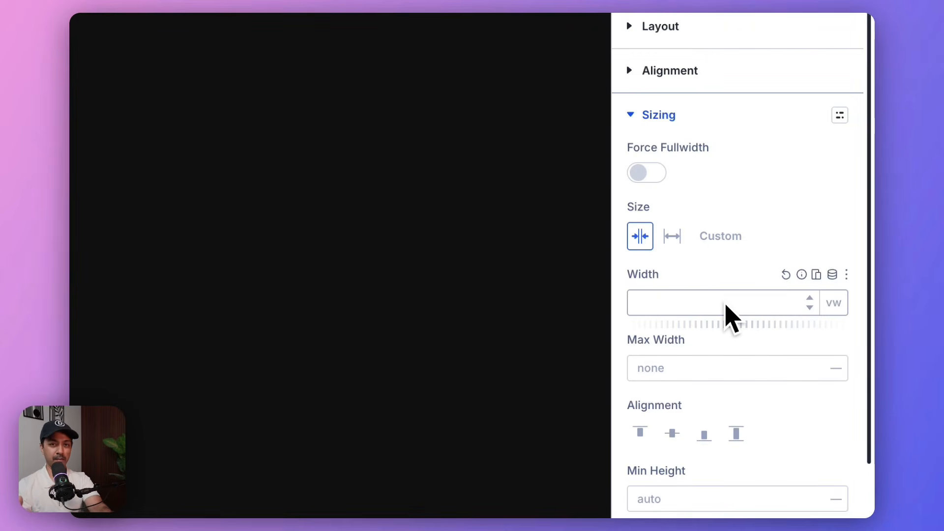
text(16)
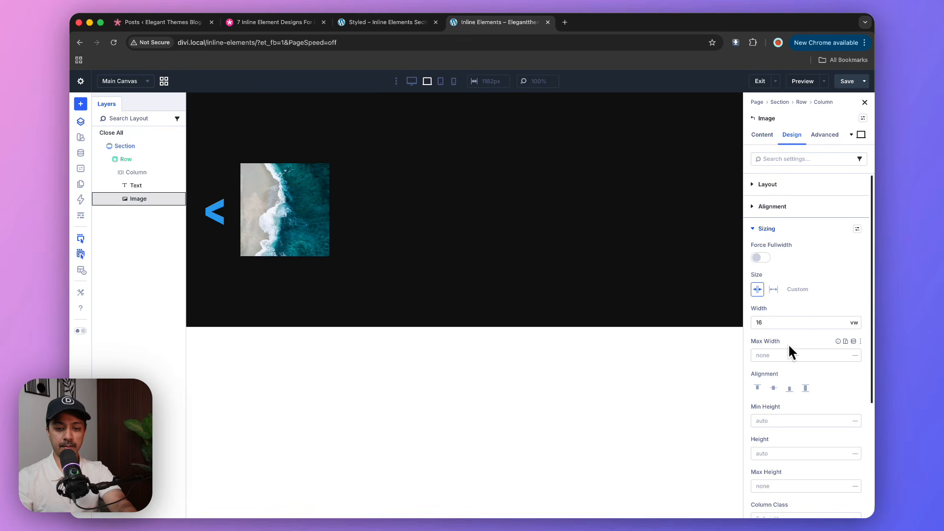
- Round the image's top-right and bottom-right corners with a 150 px border radius
click(768, 234)
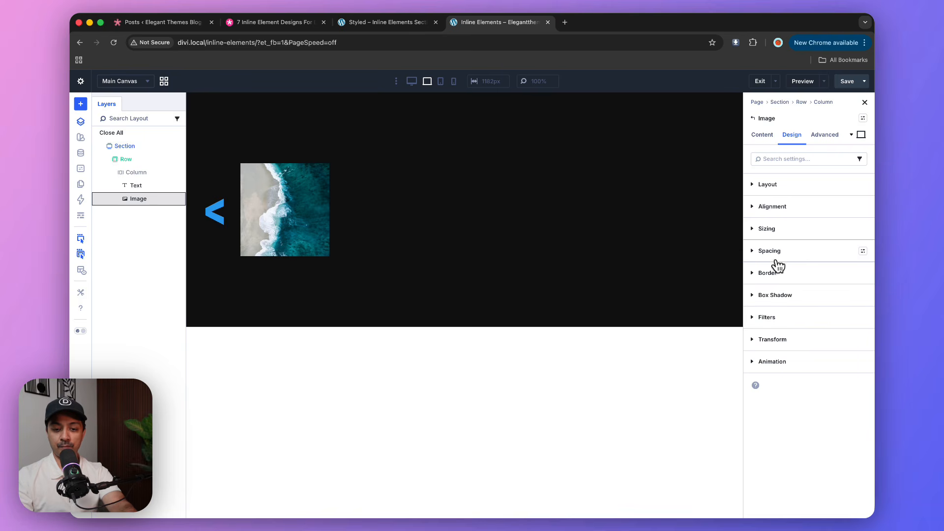
click(768, 274)
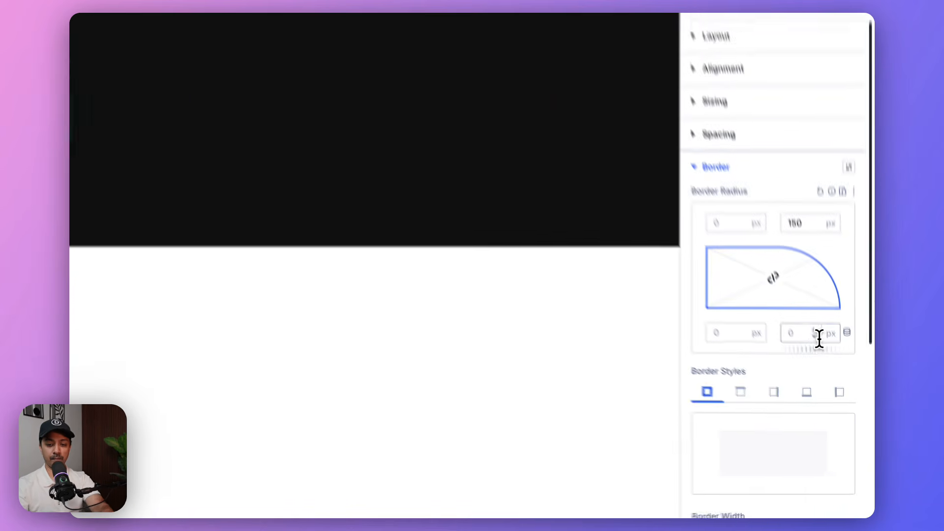
click(836, 385)
text(150)
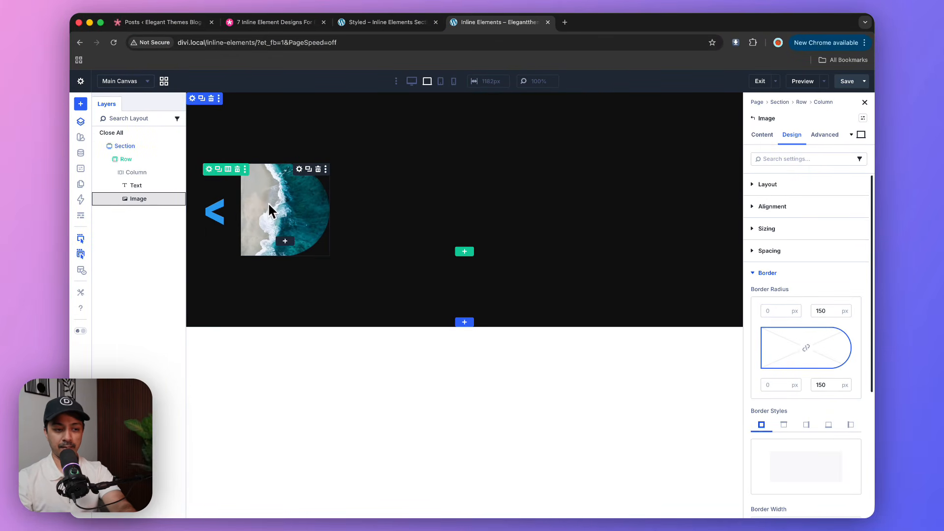
right_click(180, 201)
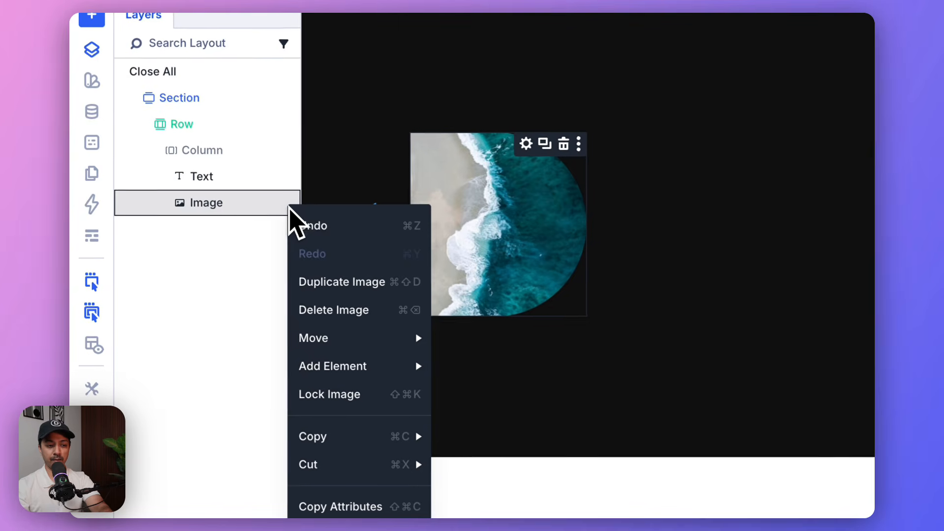
mouse_move(335, 369)
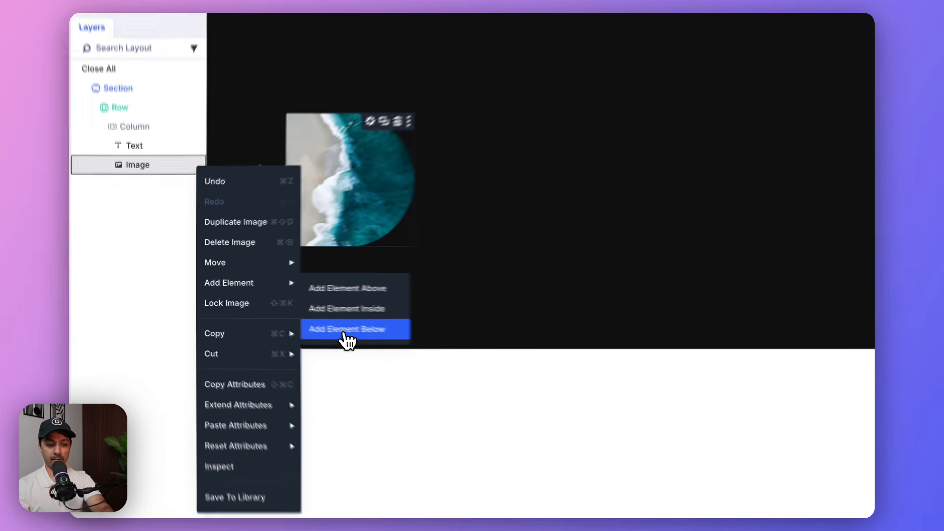
click(284, 314)
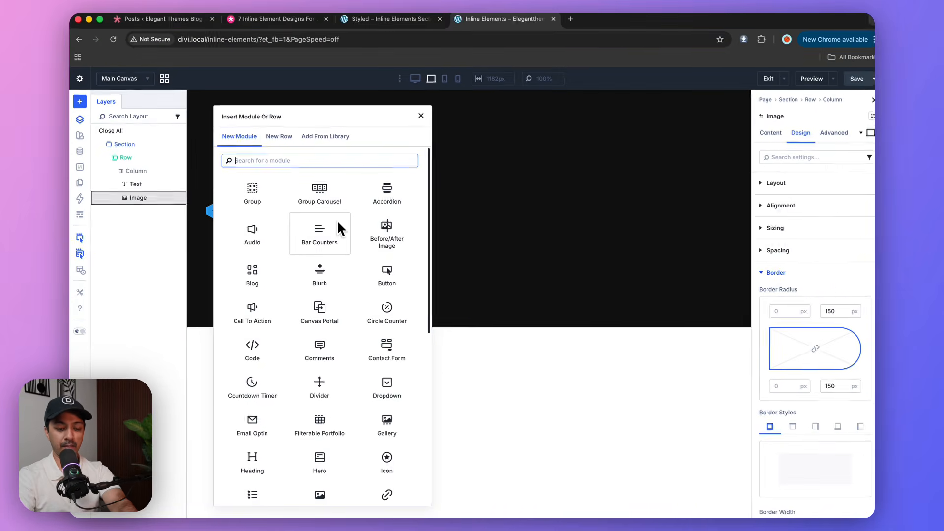
text(text)
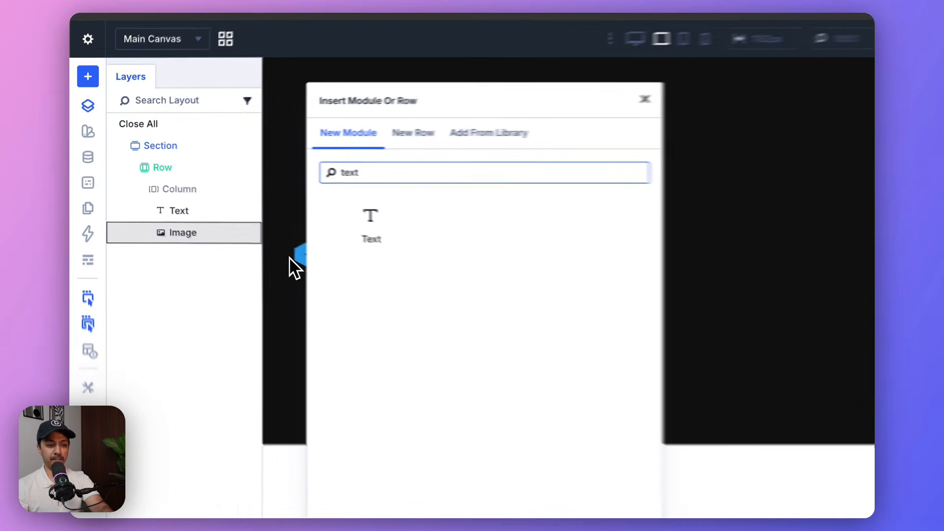
- Duplicate the "<" Text module and move the copy below the Image module in the column
click(194, 216)
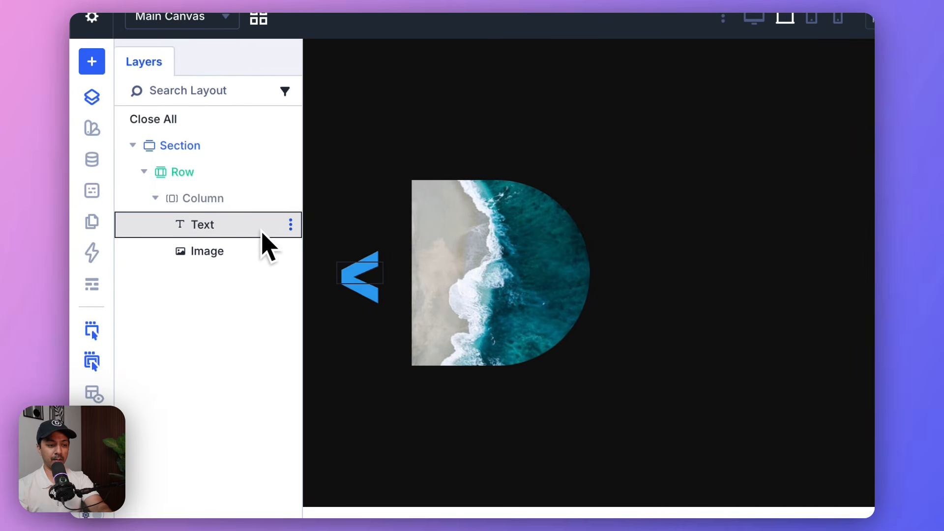
right_click(291, 227)
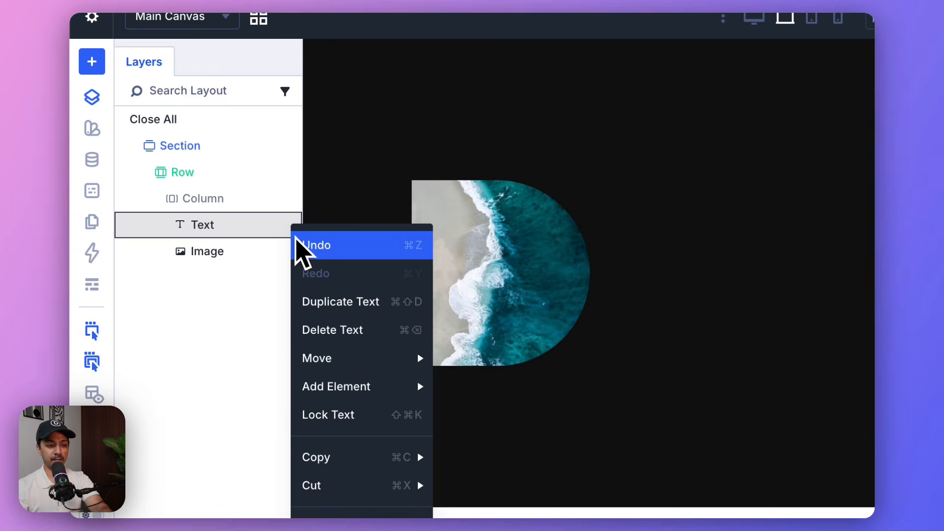
click(312, 301)
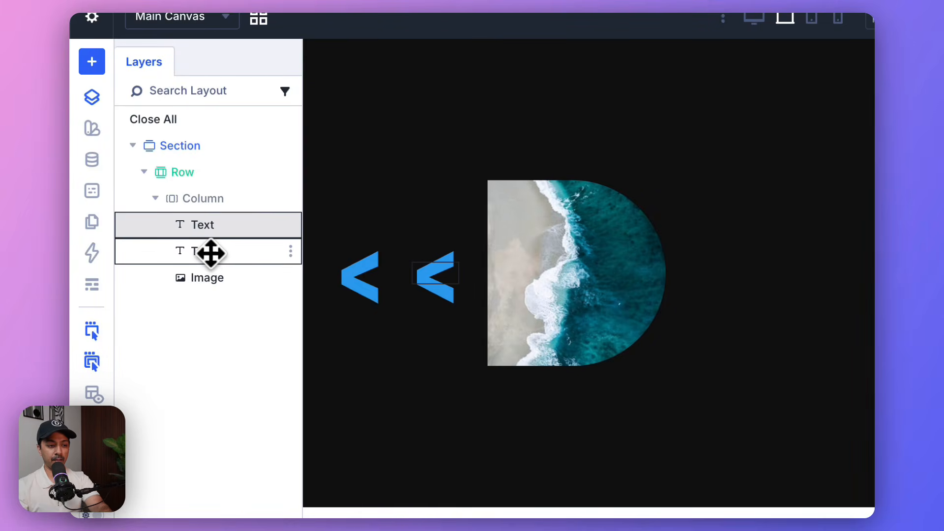
drag(210, 253, 210, 289)
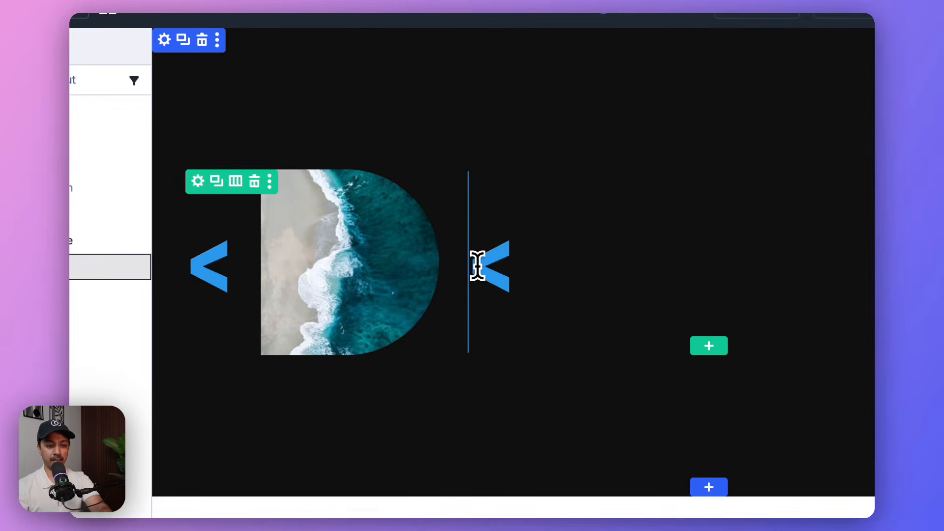
- Replace the duplicated Text module's content with "DIVI"
text(z)
key(super+a)
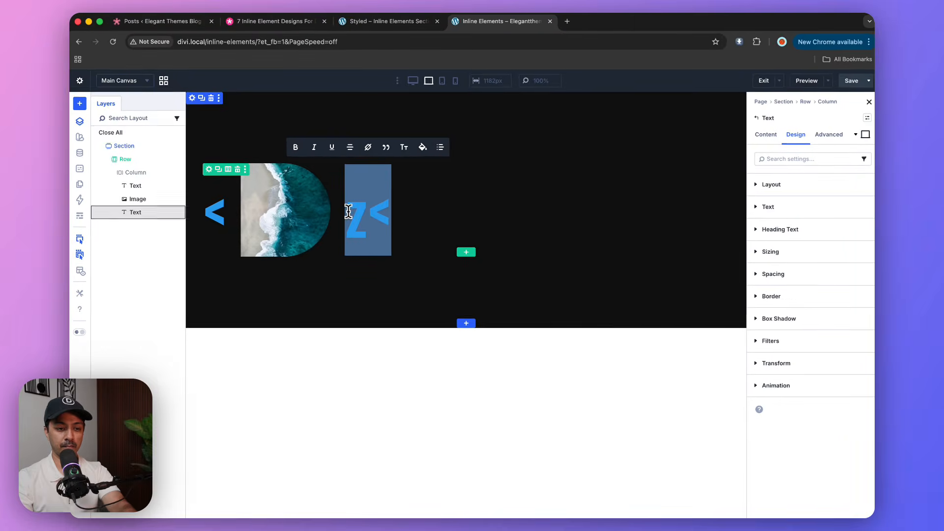
text(divi)
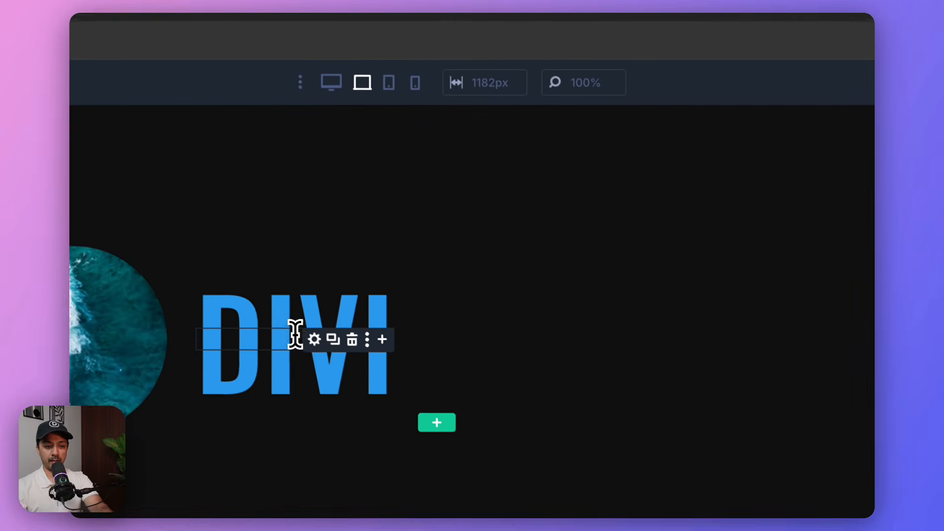
- Change the DIVI text's color to the global color #e0ddd6 and increase its text size
double_click(386, 198)
click(757, 208)
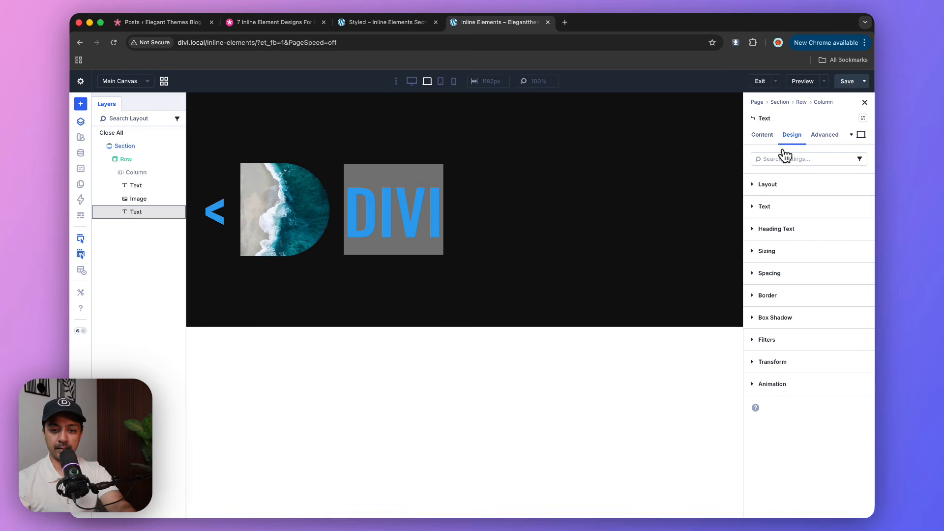
click(758, 207)
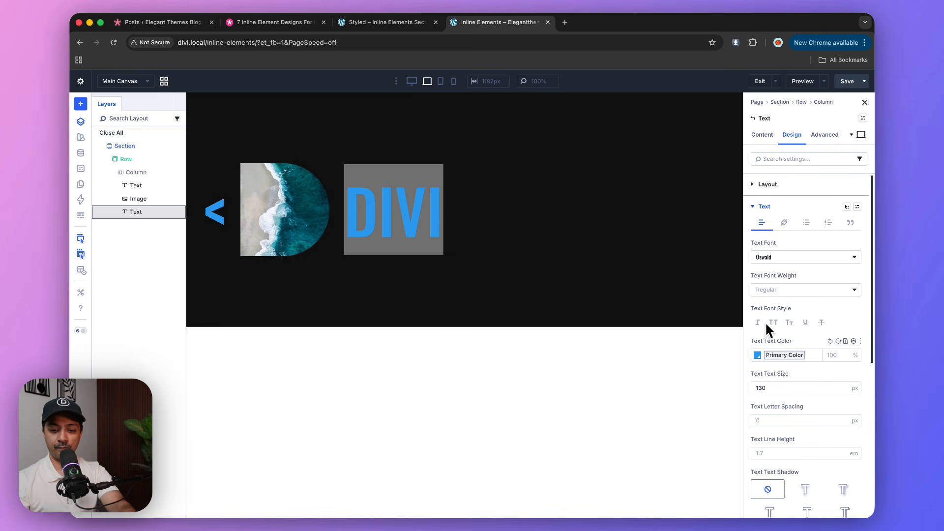
click(764, 355)
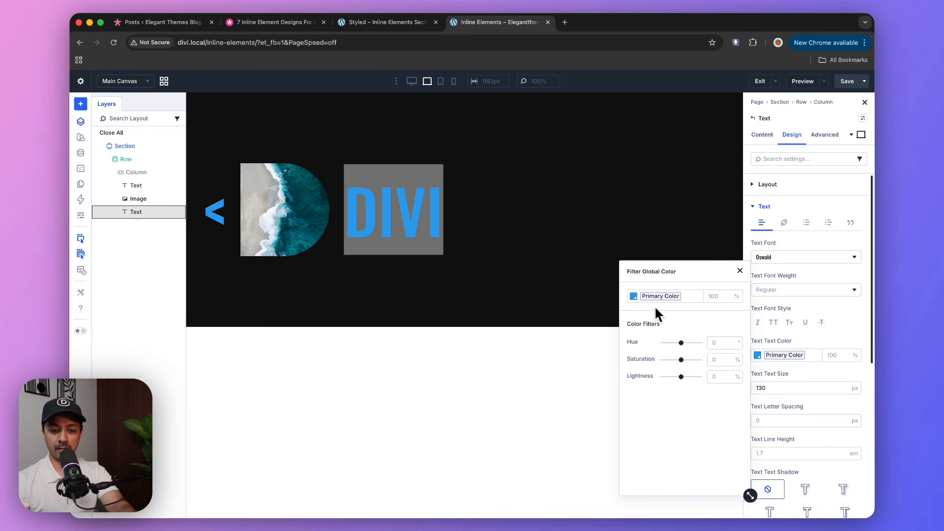
click(633, 298)
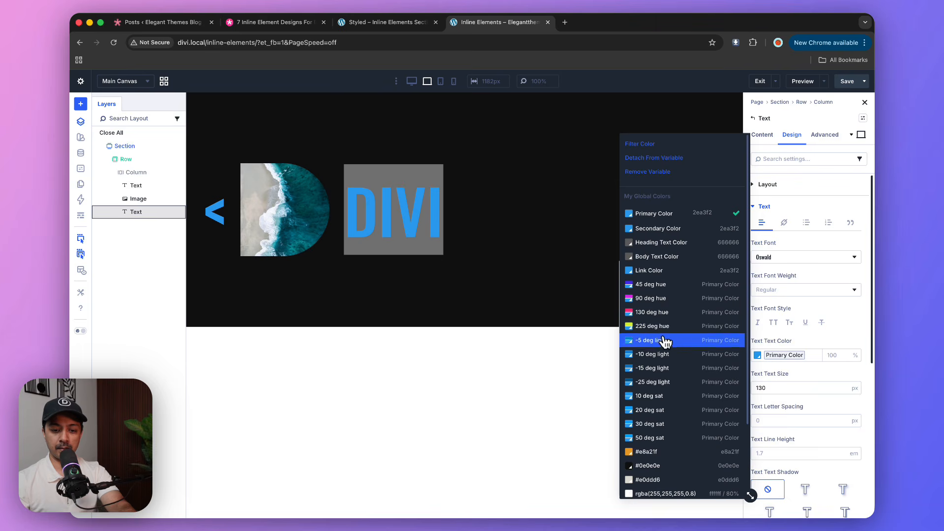
click(649, 481)
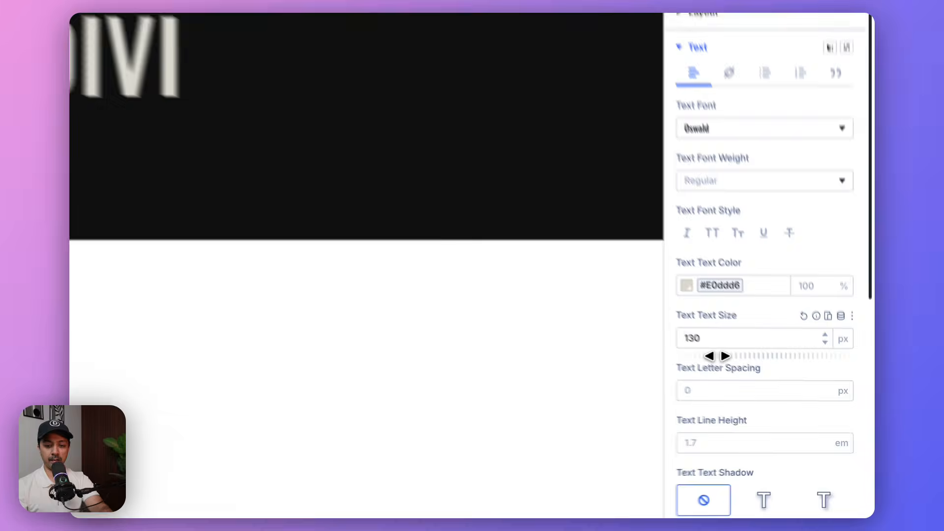
drag(775, 400, 779, 398)
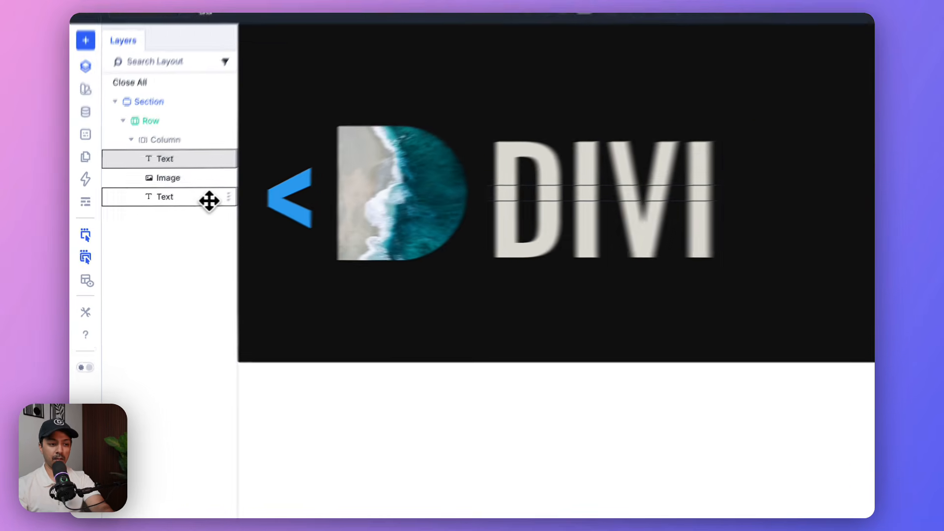
- Add an Icon module directly below the DIVI Text module in the column
click(161, 211)
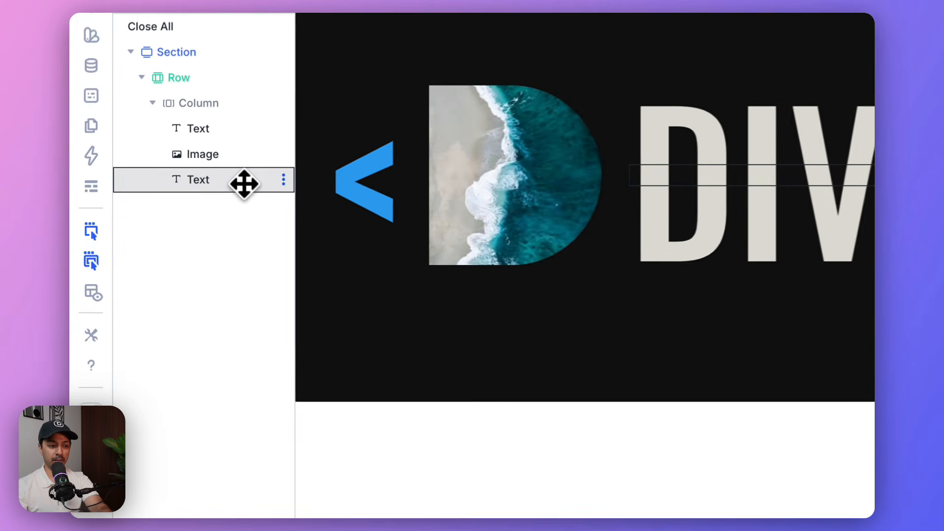
click(290, 177)
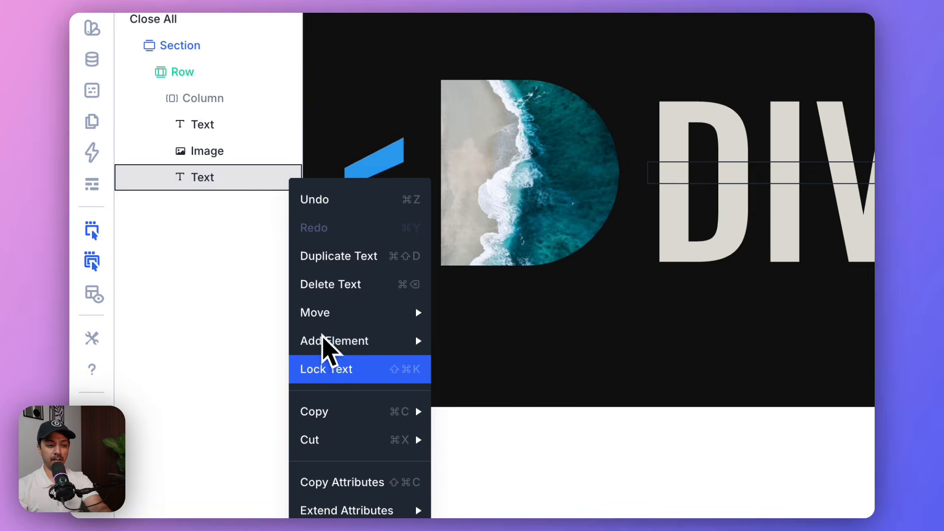
mouse_move(330, 340)
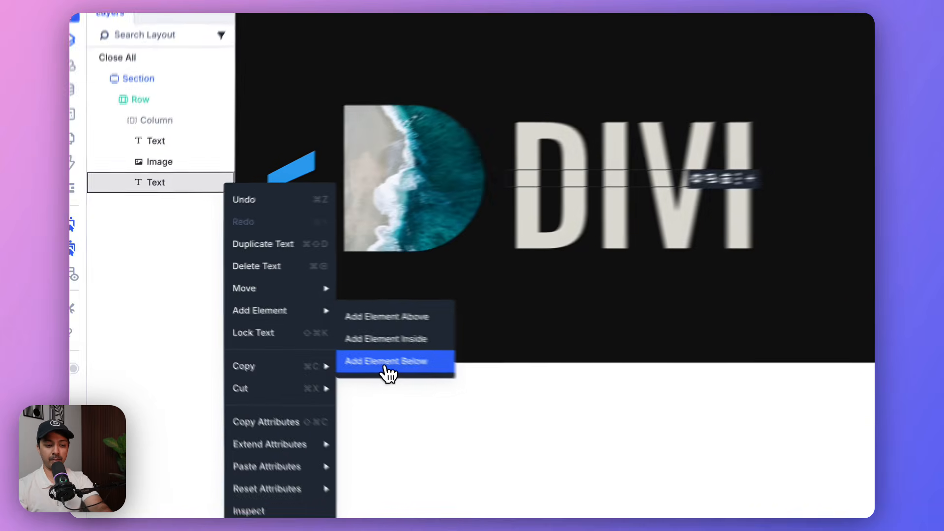
click(272, 328)
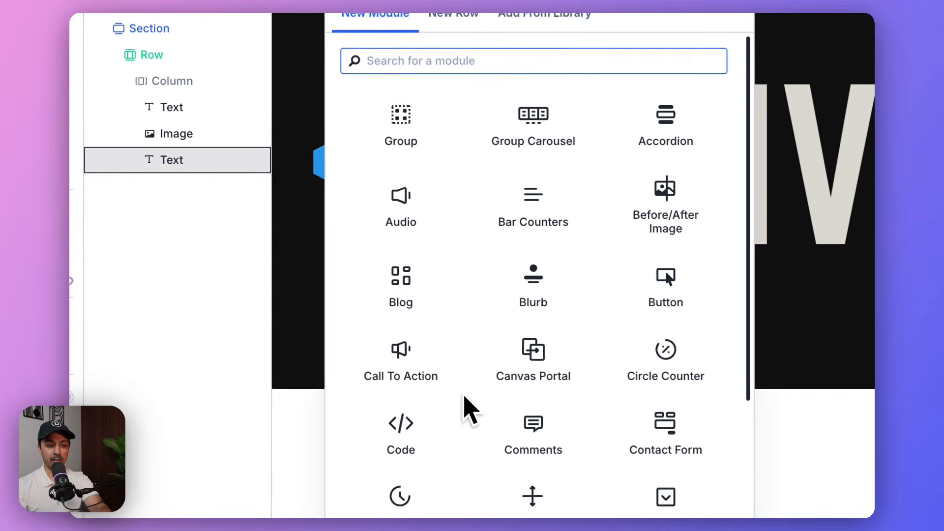
text(icon)
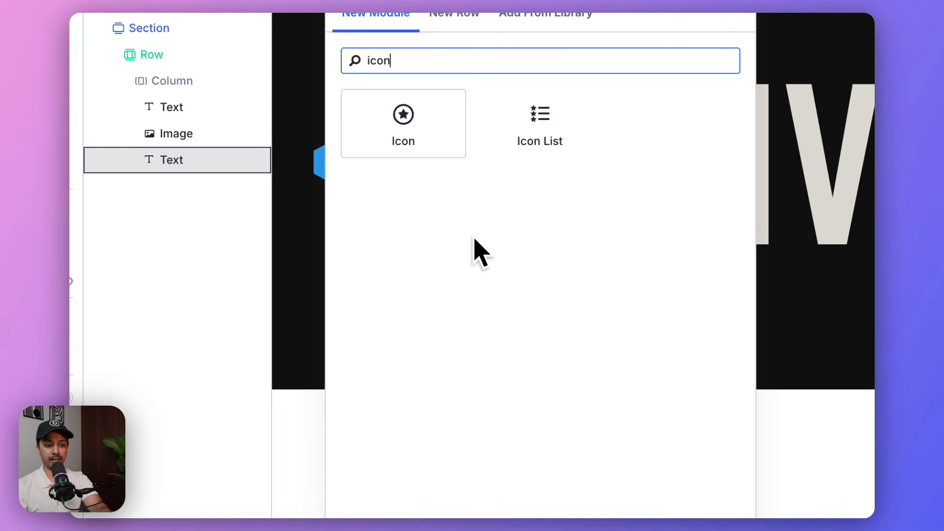
click(427, 141)
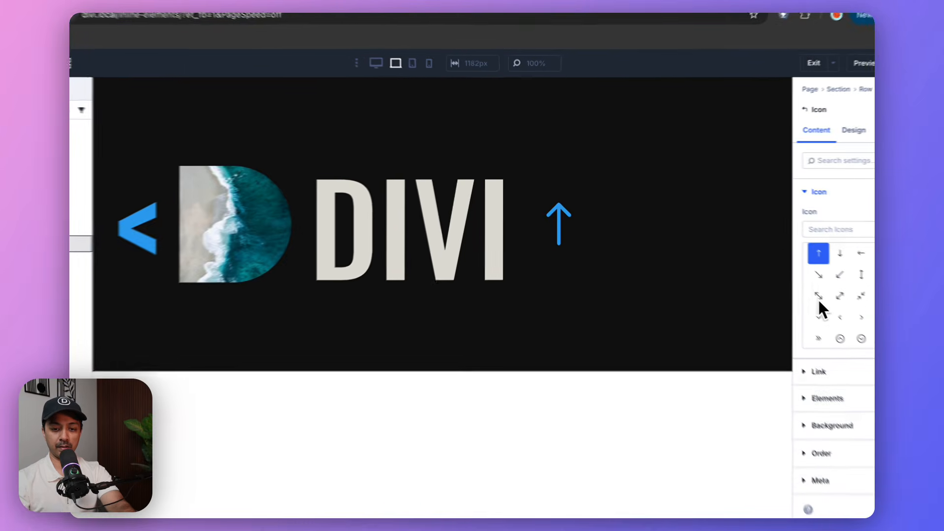
- Search the icon library for "wo" and set the new module's icon to the solid round WordPress logo
scroll(843, 276, down, 5)
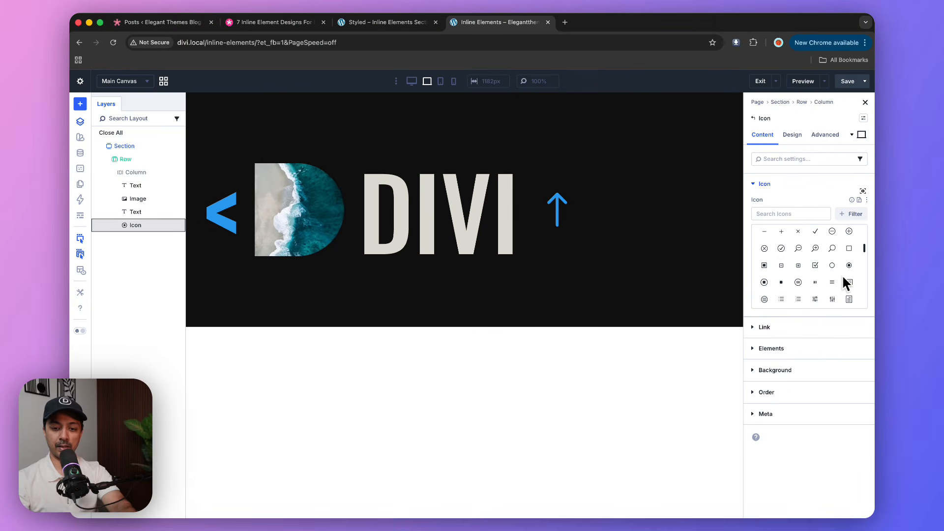
scroll(843, 275, down, 3)
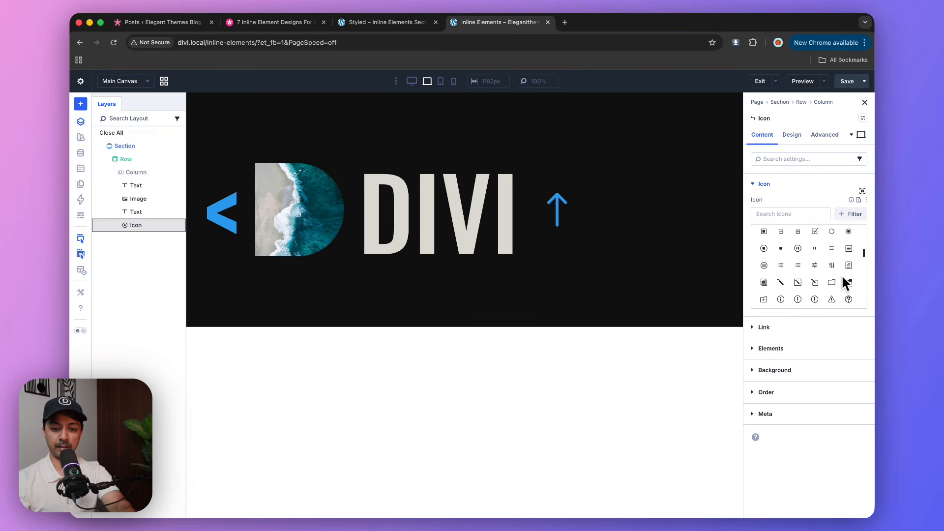
click(791, 213)
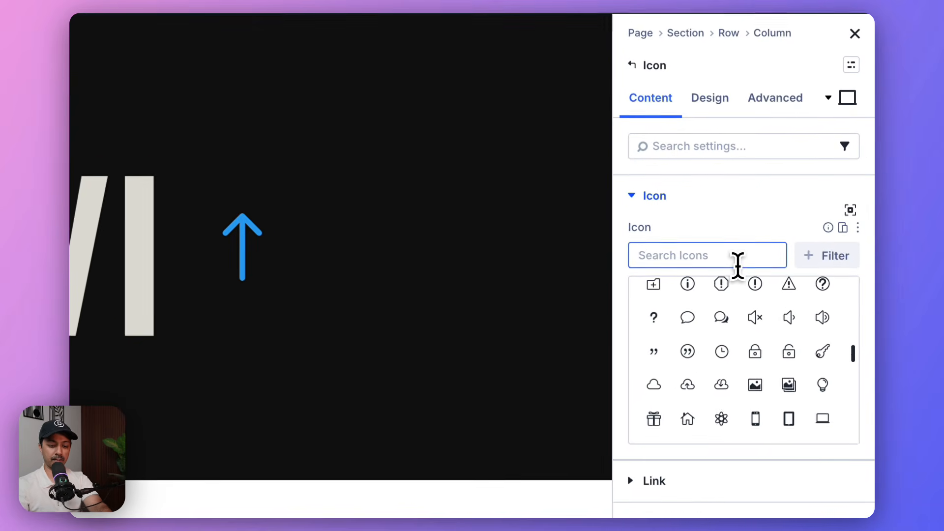
text(wo)
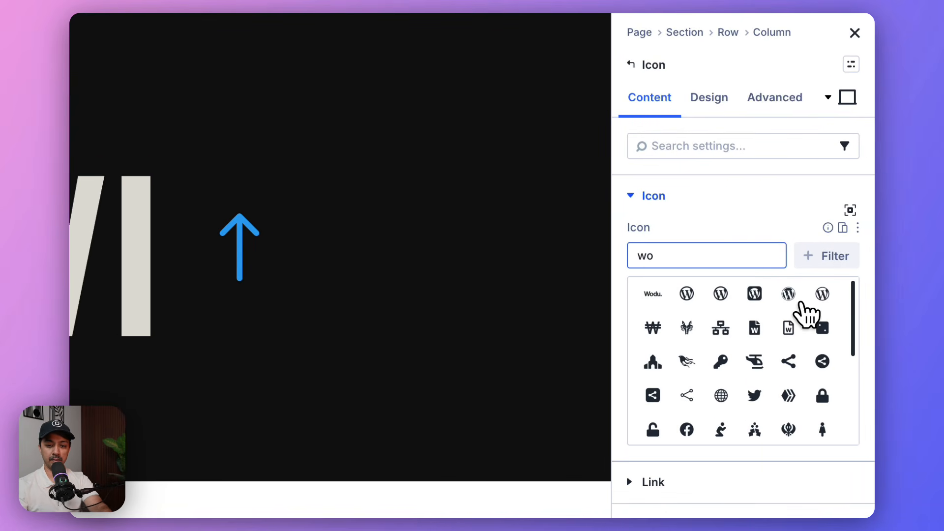
click(789, 295)
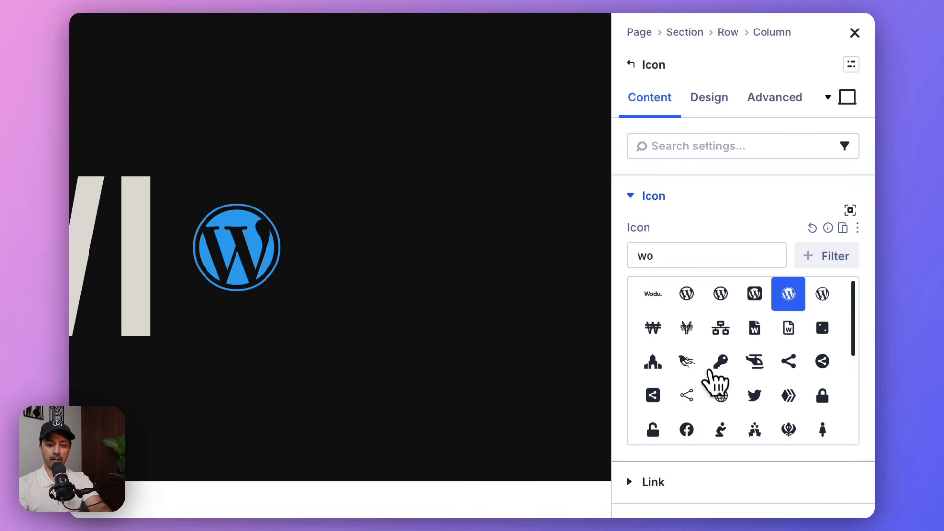
- Set the WordPress icon's size to 16 vw
click(710, 98)
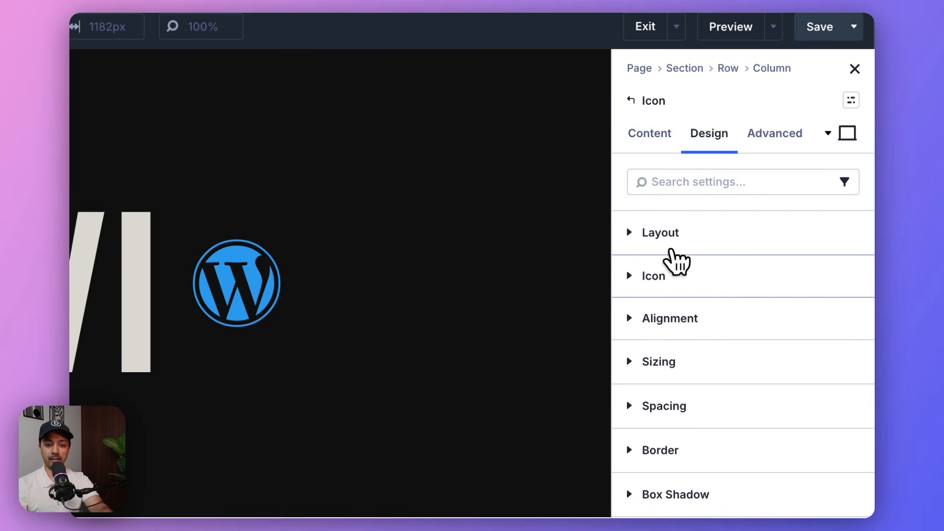
click(654, 277)
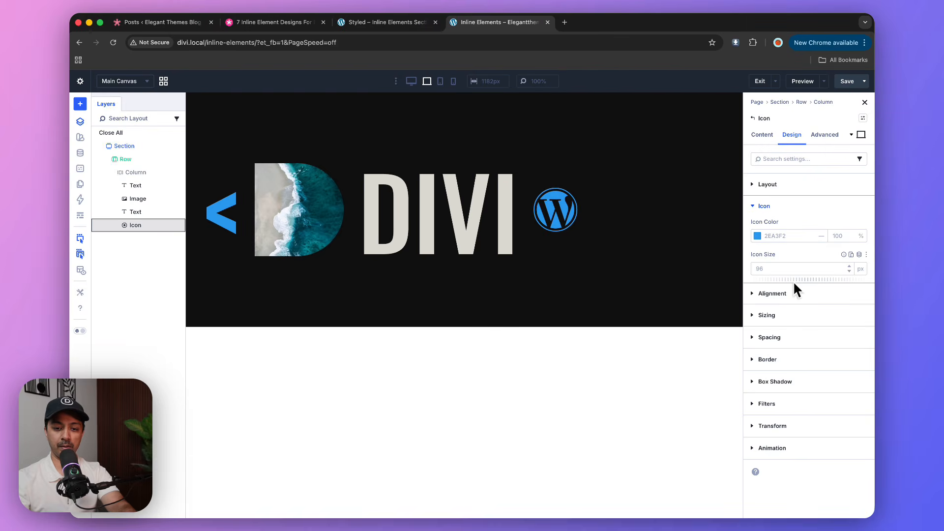
click(801, 270)
text(16)
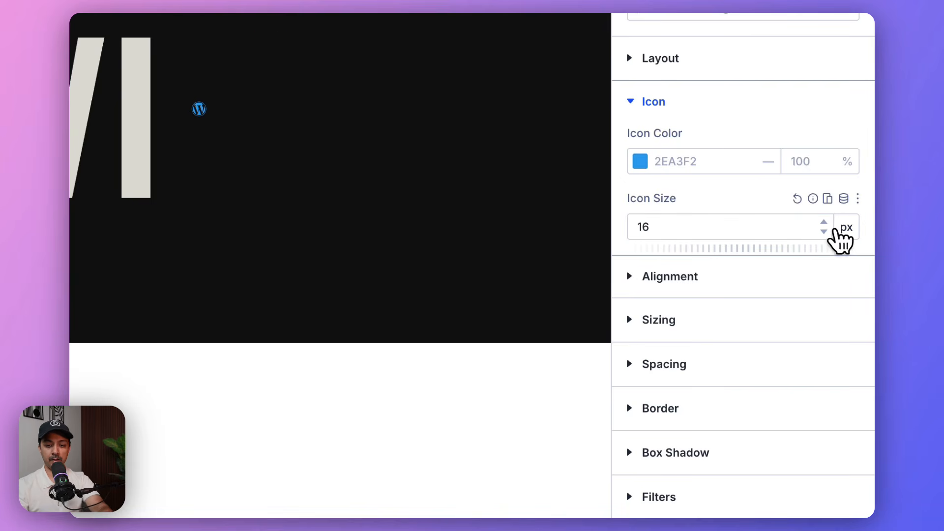
click(845, 228)
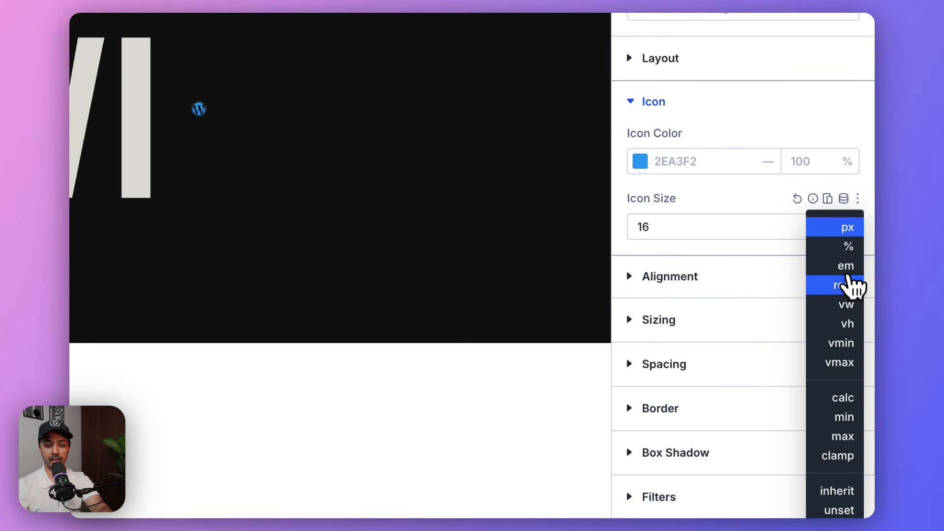
click(848, 305)
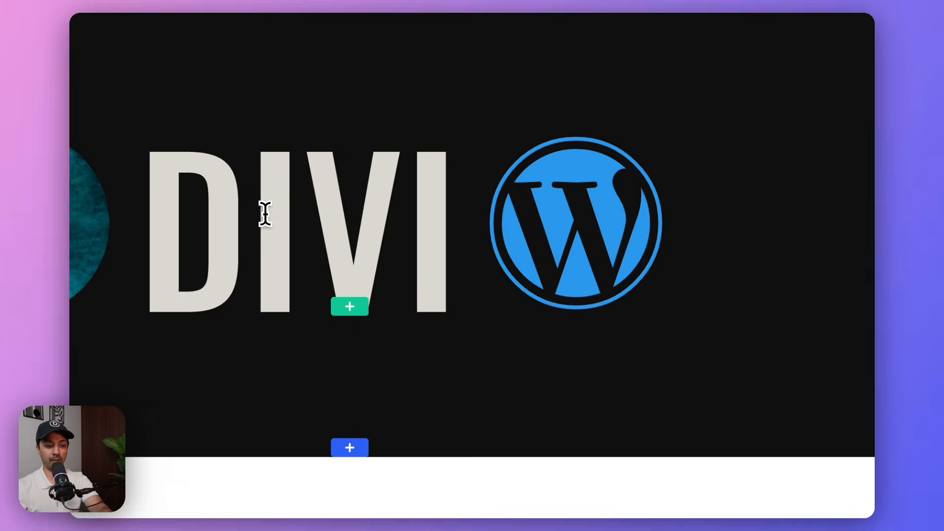
- Set the DIVI text's size to 16 vw
double_click(423, 204)
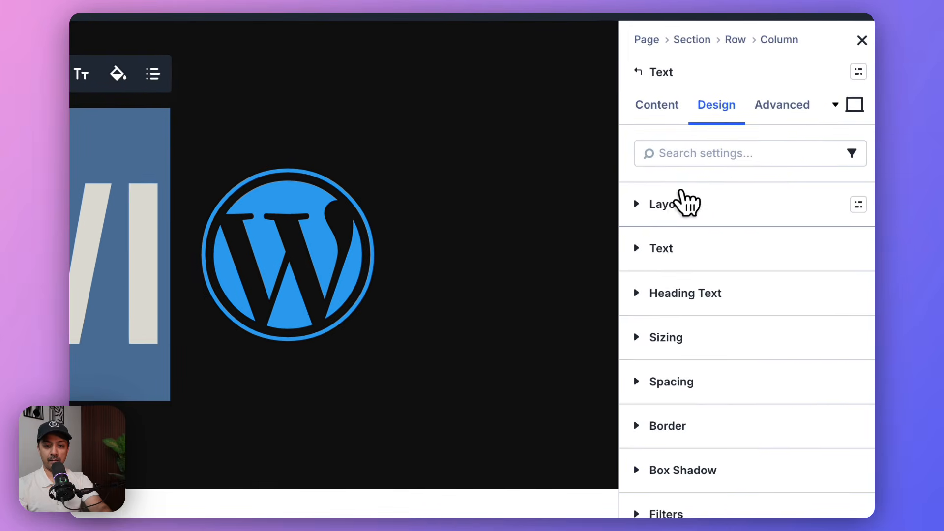
click(652, 249)
scroll(716, 480, down, 5)
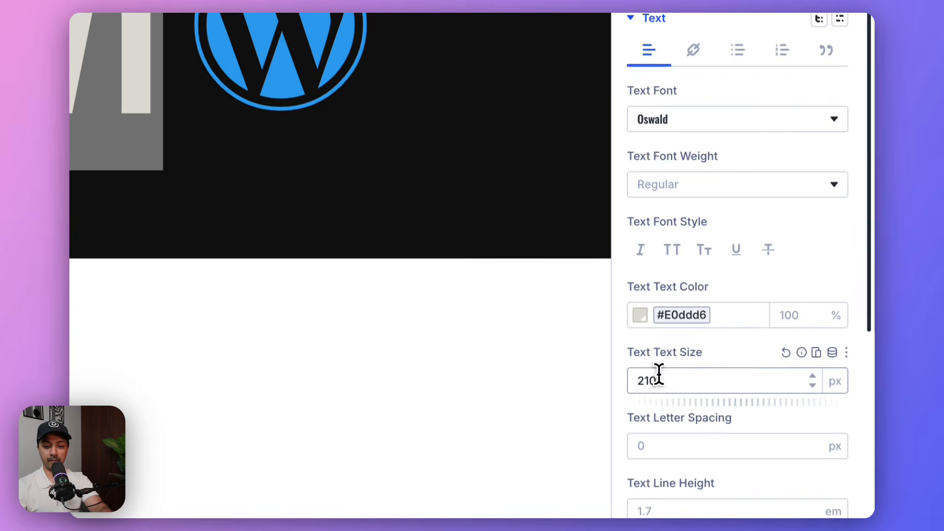
double_click(658, 366)
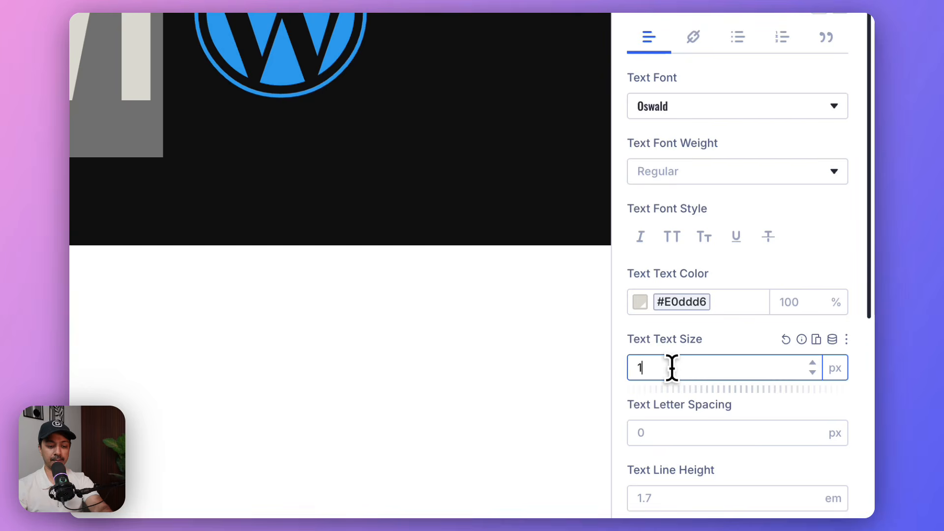
click(835, 368)
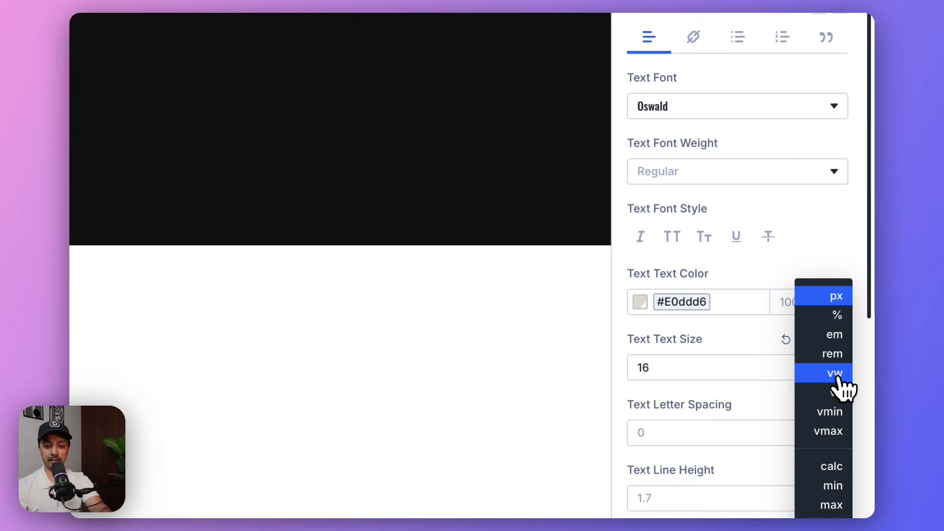
click(836, 374)
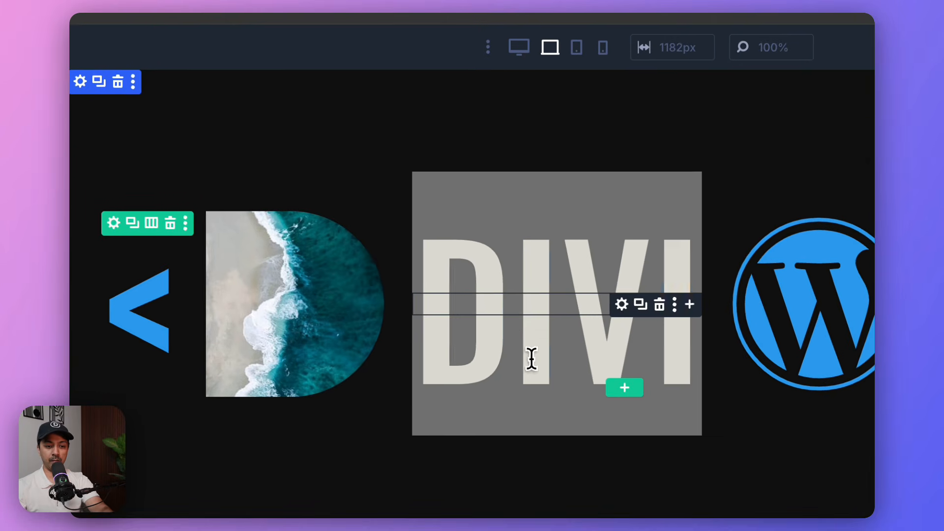
- Duplicate the DIVI Text module and move the copy below the Icon module in the column
click(542, 274)
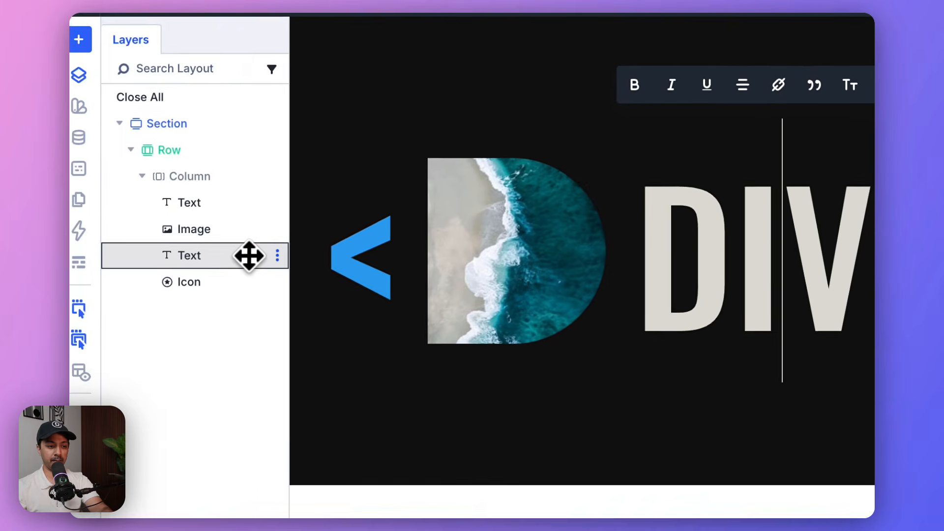
click(278, 255)
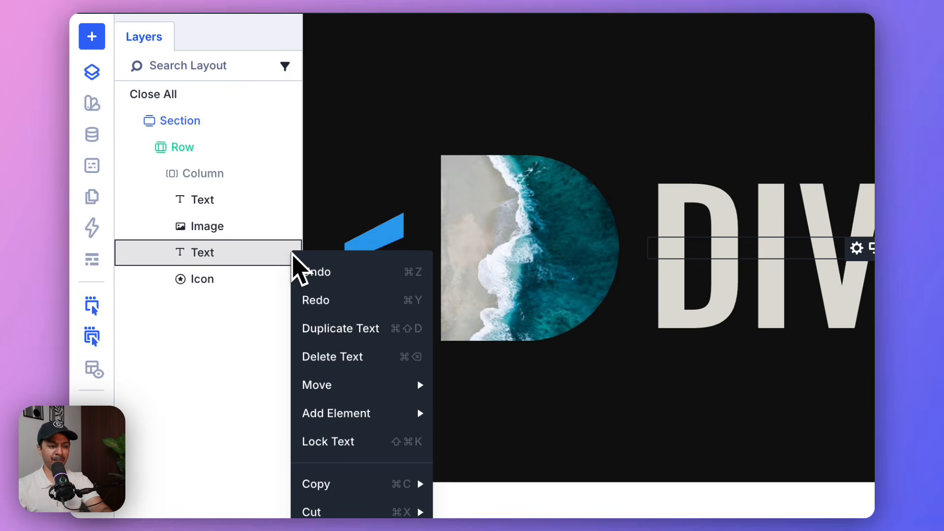
click(256, 251)
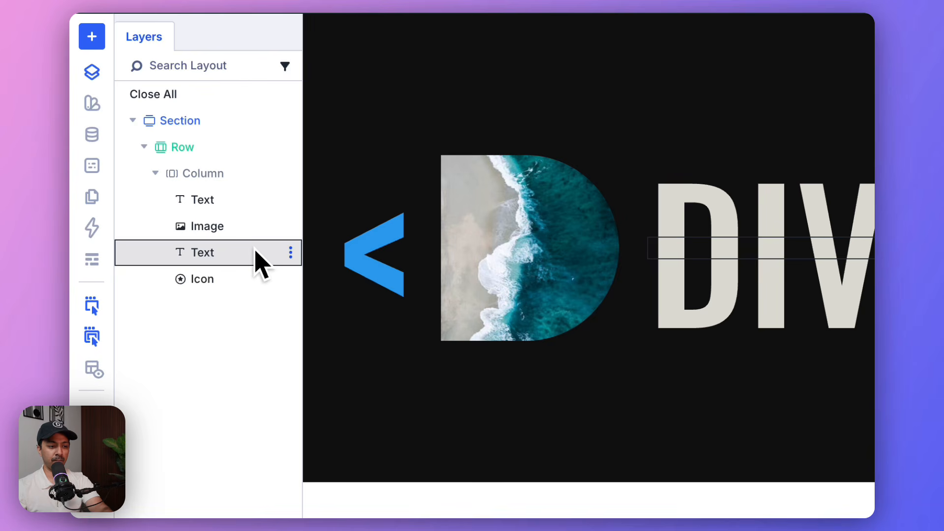
click(291, 254)
click(312, 329)
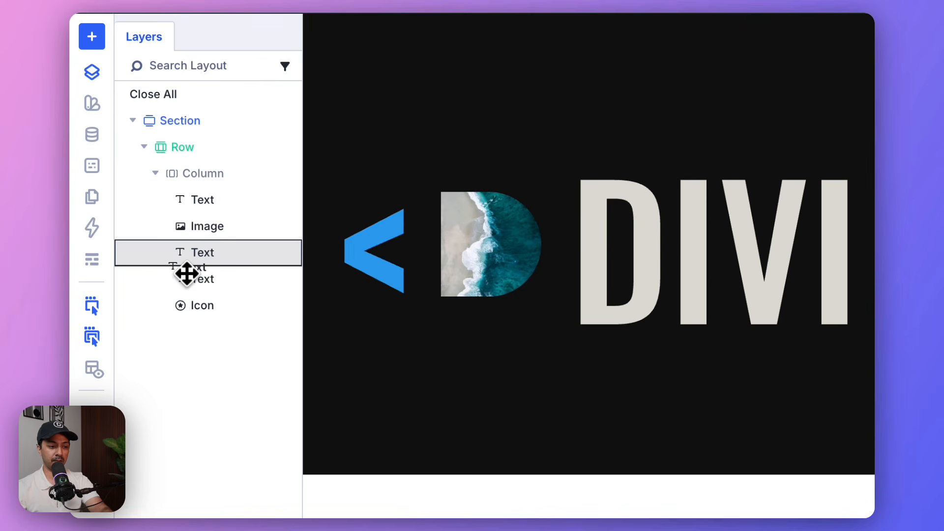
drag(189, 313, 192, 312)
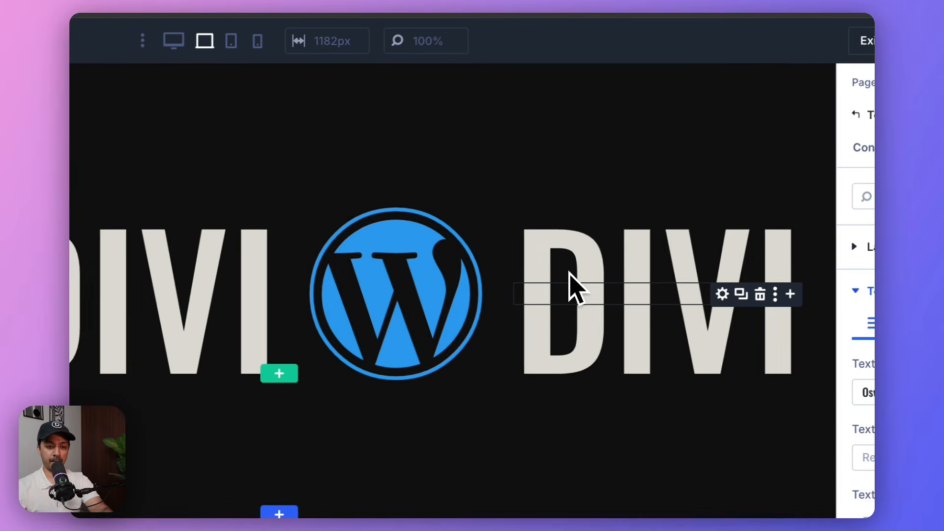
- Replace the duplicated Text module's content with "5.0" and set its text color to the global Primary Color
double_click(570, 284)
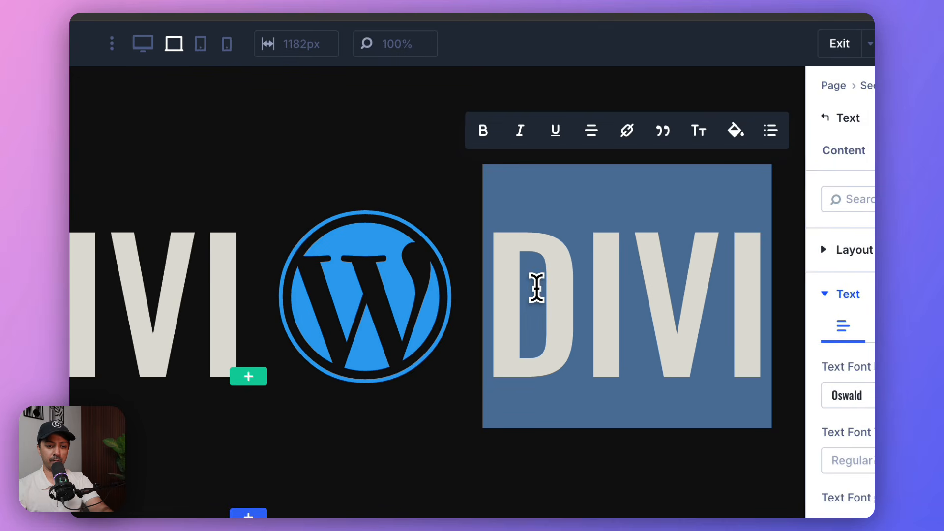
text(5.0)
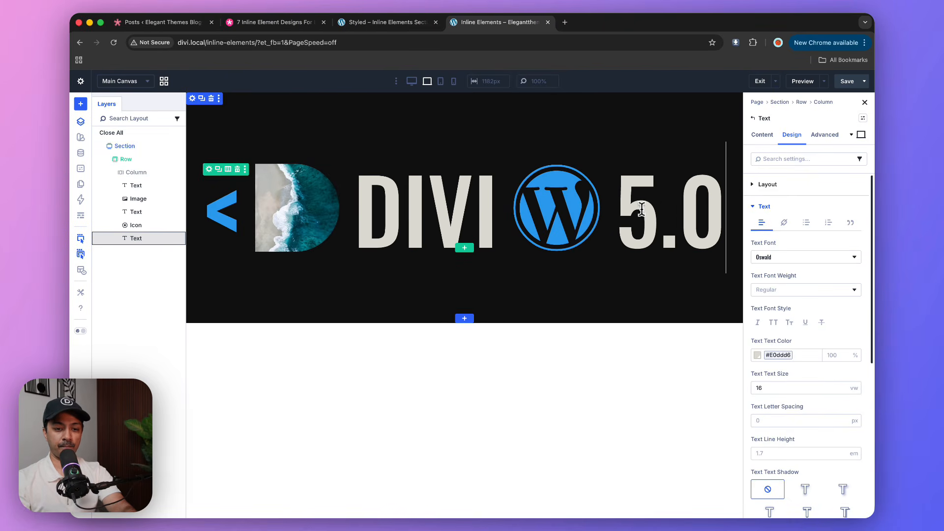
double_click(634, 209)
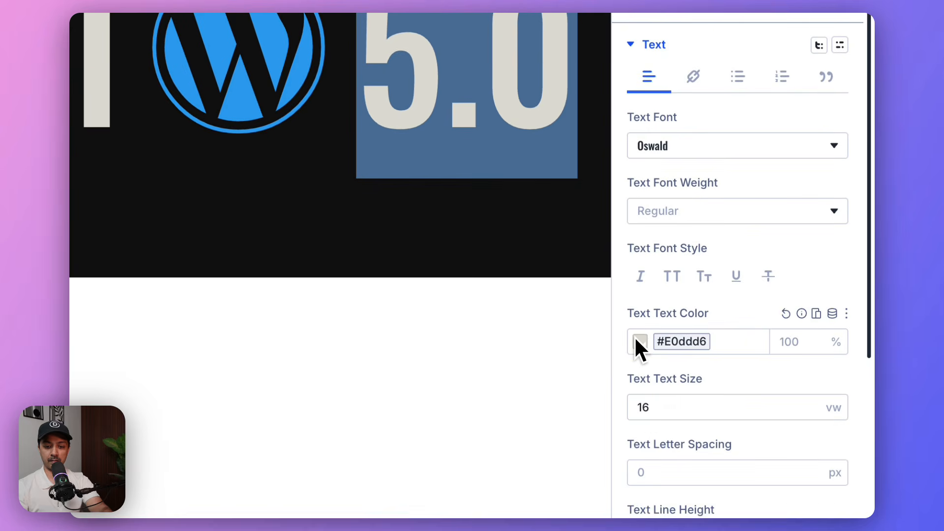
click(639, 342)
click(443, 221)
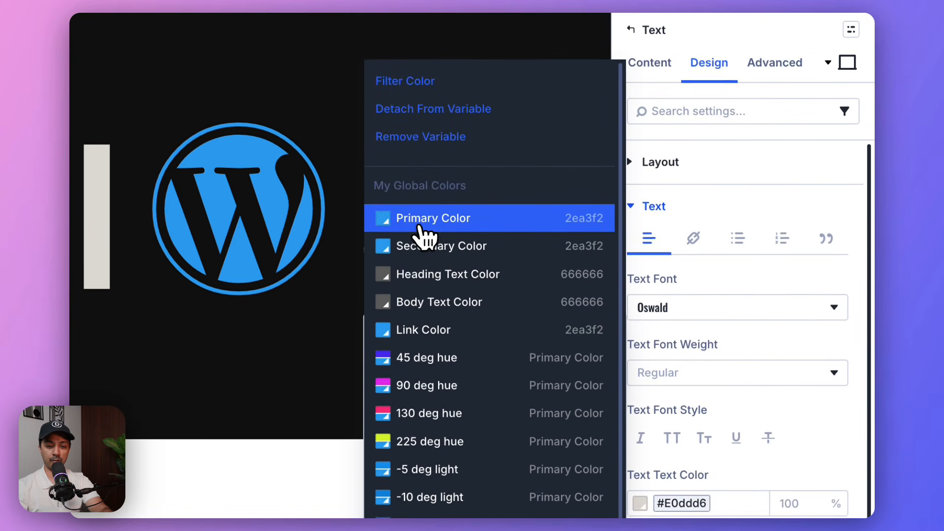
click(422, 231)
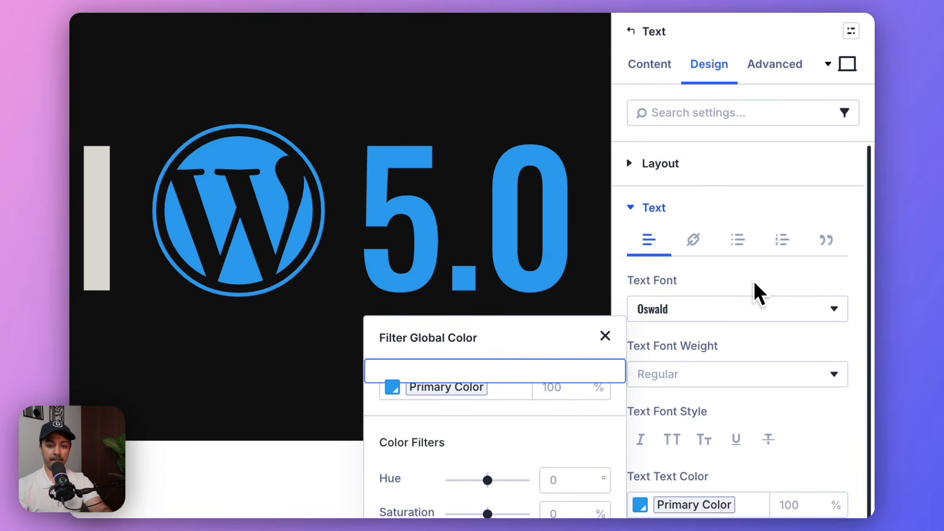
click(604, 336)
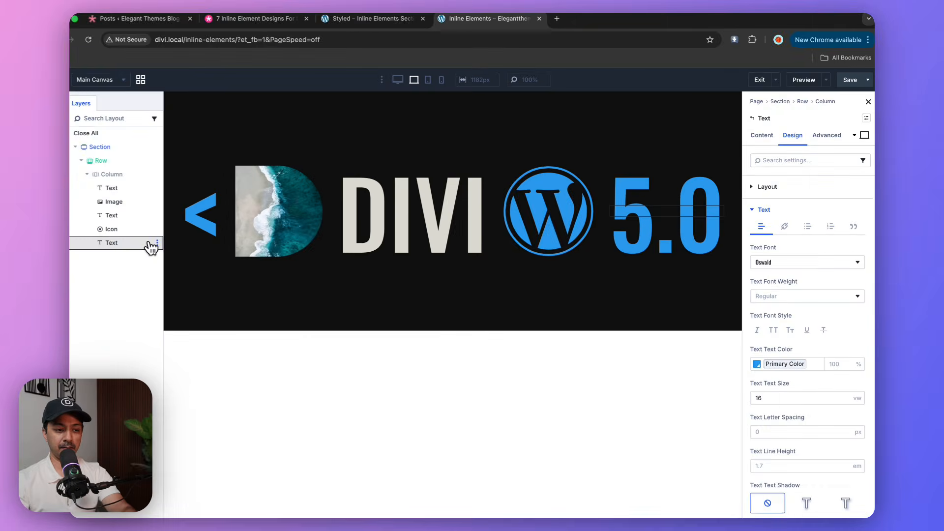
- Add an Icon module below the 5.0 Text module in the column
click(181, 243)
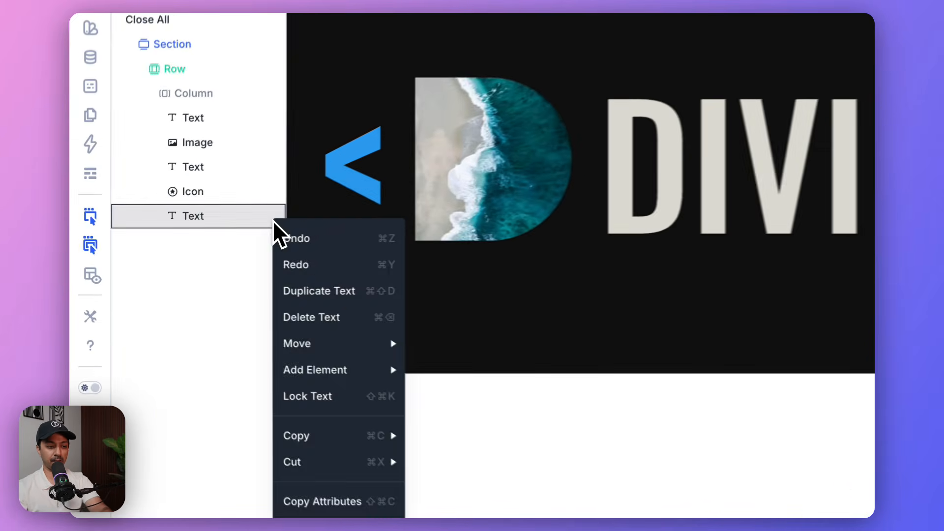
click(262, 223)
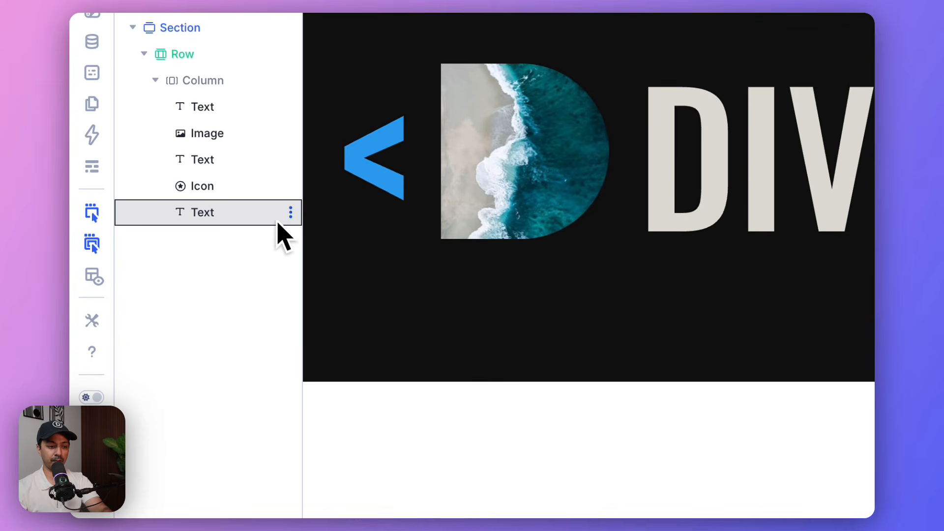
click(290, 212)
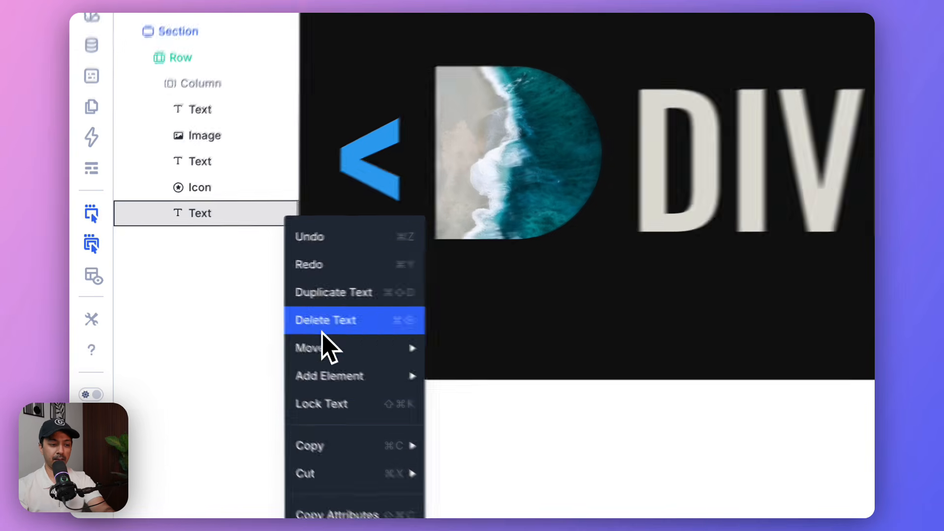
mouse_move(344, 378)
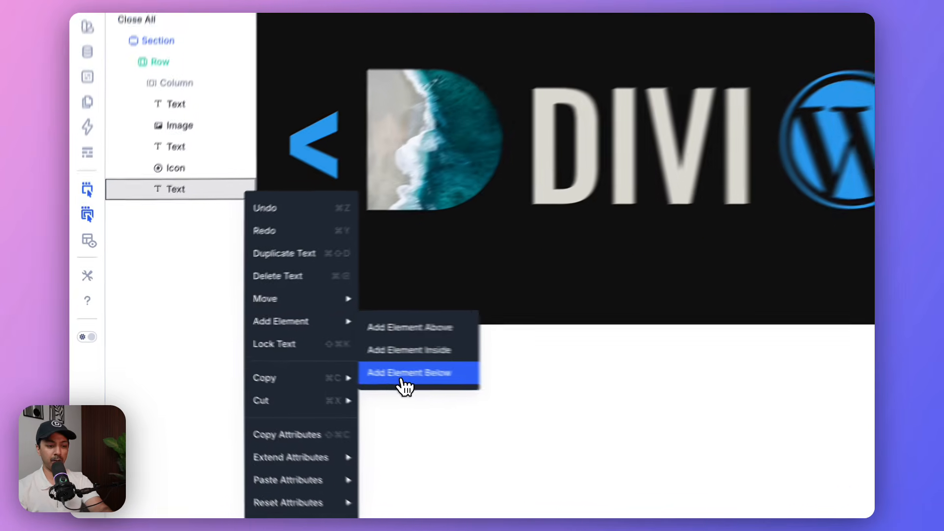
click(279, 360)
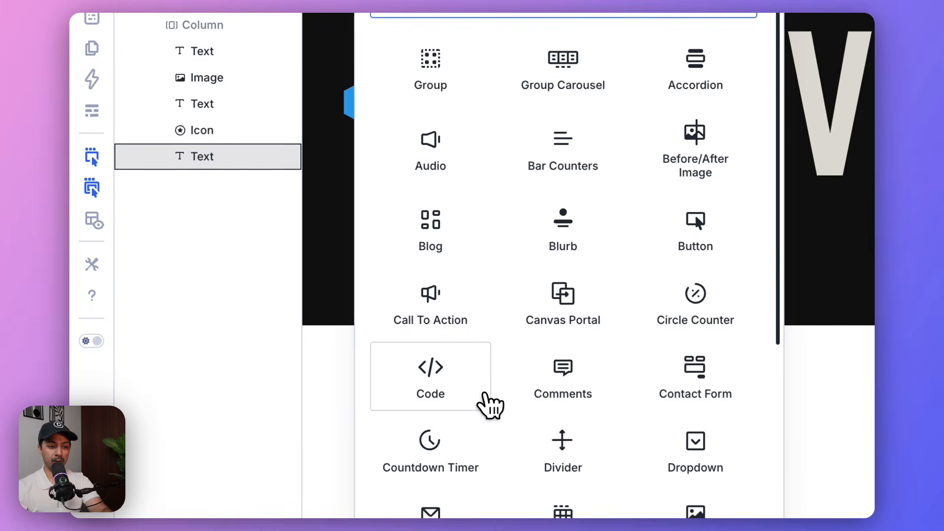
text(icon)
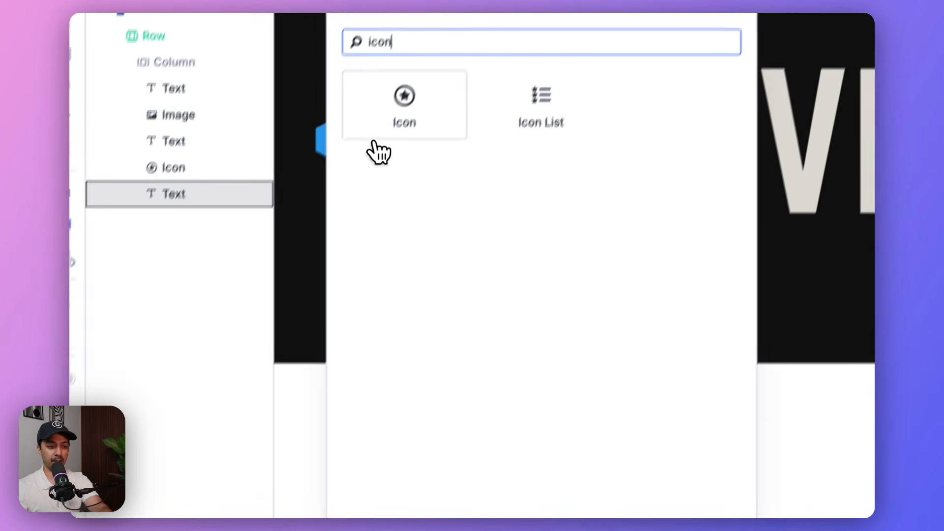
click(408, 91)
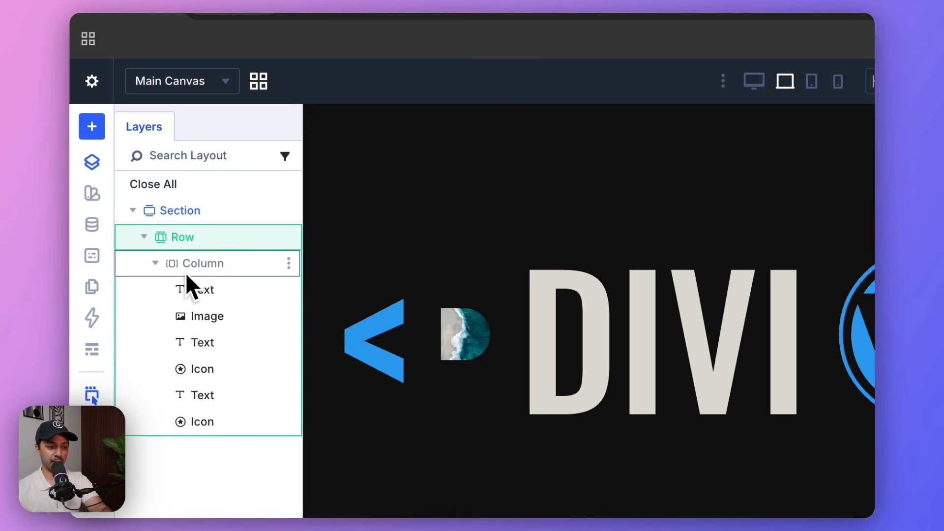
- Turn on layout wrapping for the column that holds the inline elements
click(186, 270)
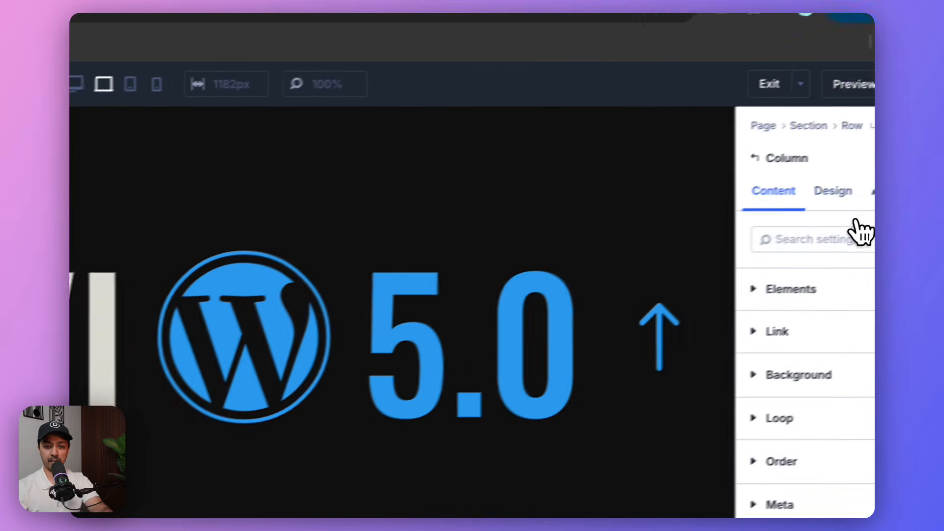
click(833, 190)
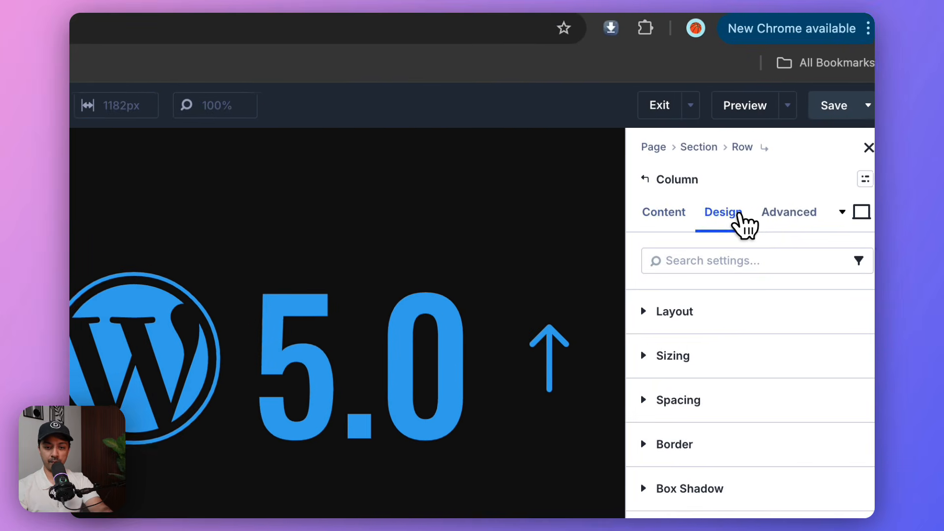
click(646, 311)
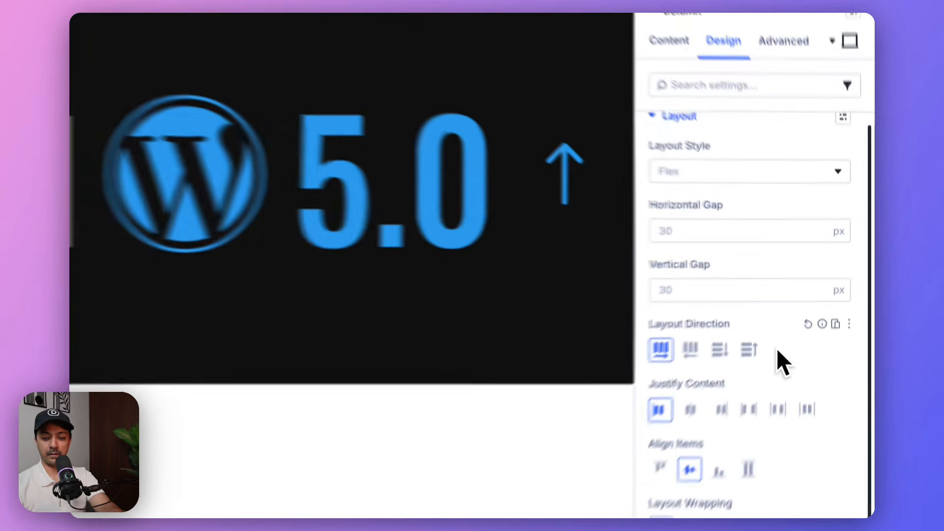
scroll(797, 492, down, 3)
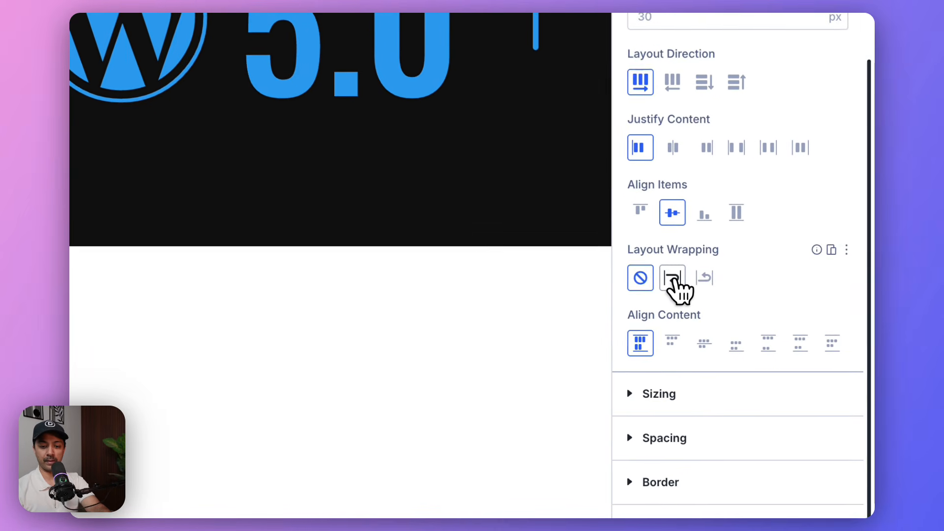
click(672, 278)
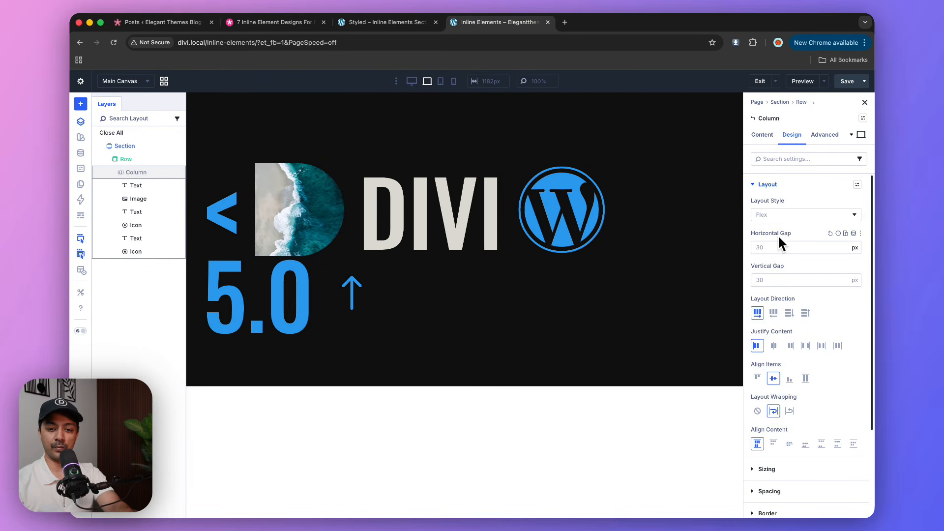
- Reduce the column's horizontal gap to about 26 px to bring the 5.0 text back onto the first line
mouse_move(799, 257)
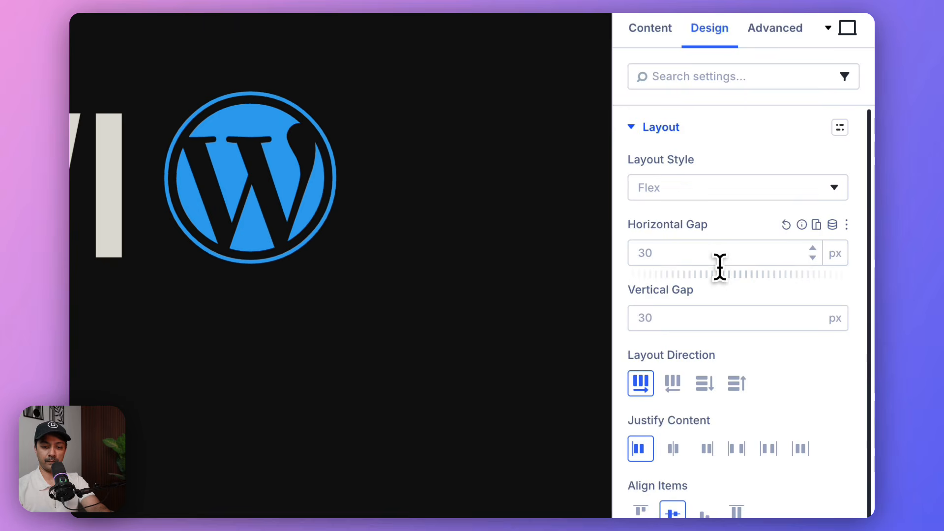
click(754, 253)
text(26)
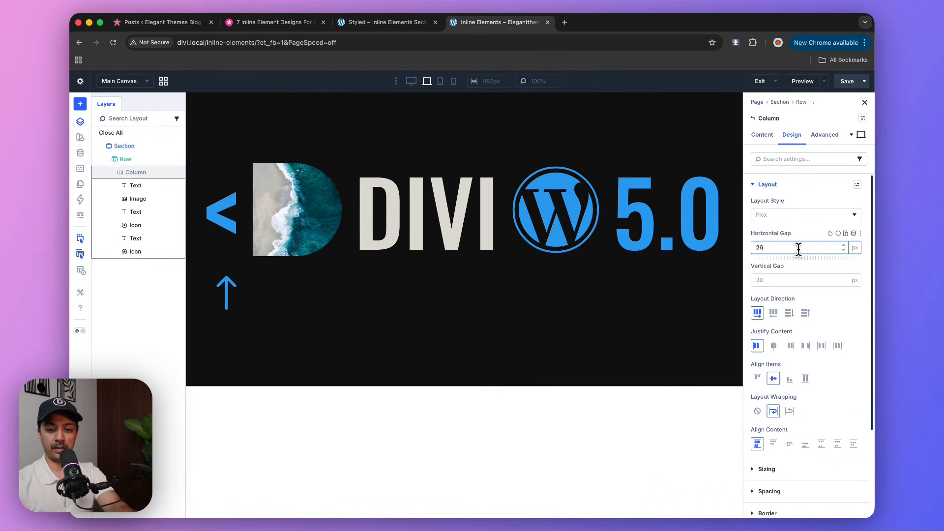
key(Down)
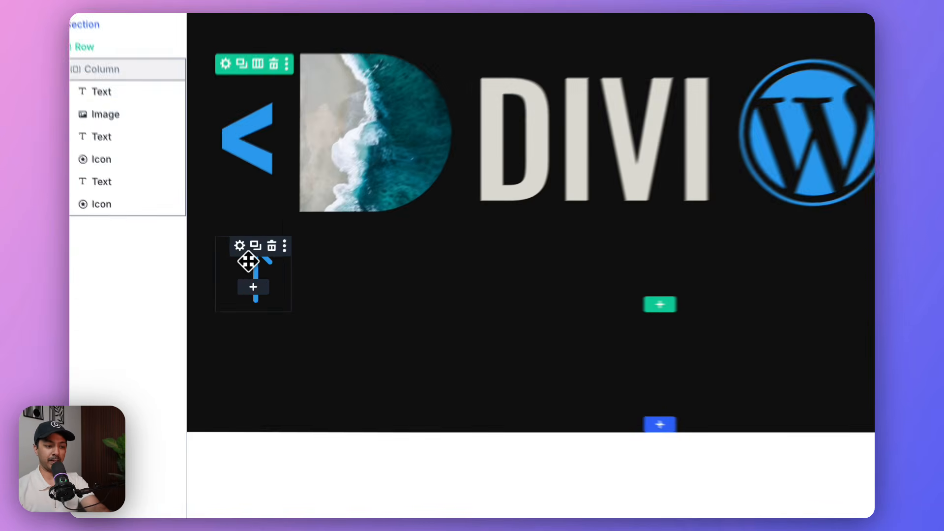
- Search the icon library for "sta" and change the new up-arrow icon to star-of-life
click(230, 278)
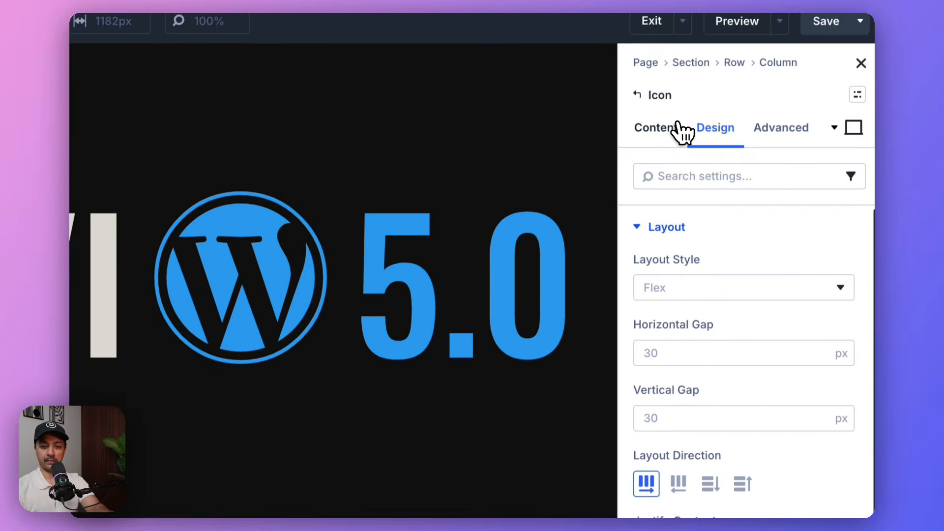
click(704, 56)
click(654, 245)
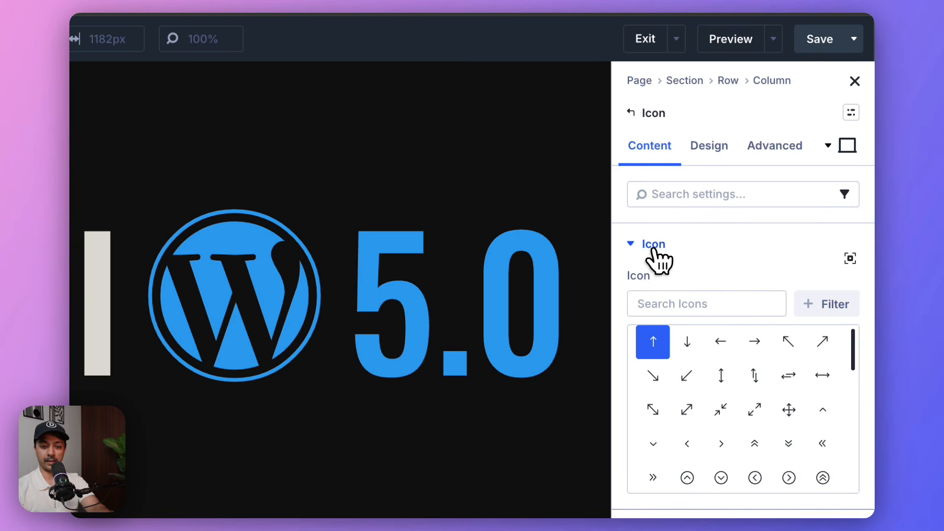
text(sta)
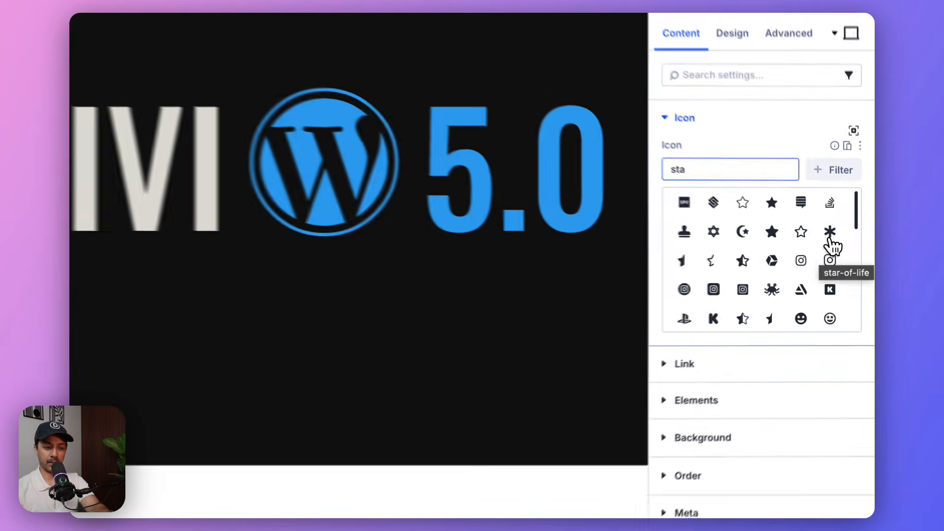
click(848, 251)
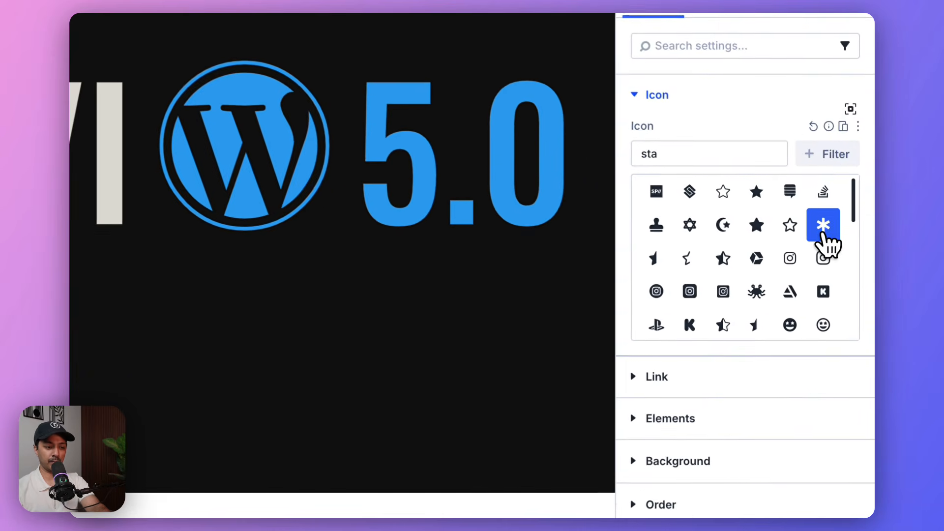
- Set the star-of-life icon's size to 16 vw
click(724, 109)
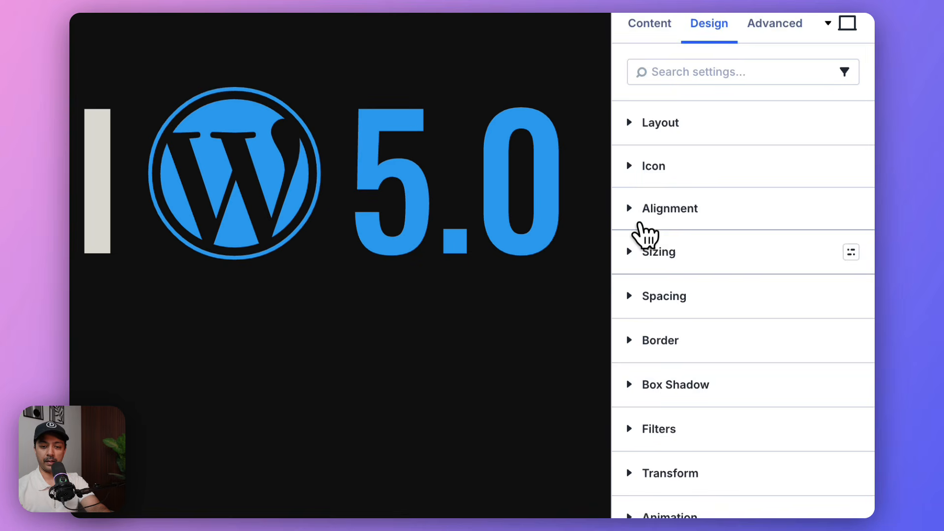
click(646, 168)
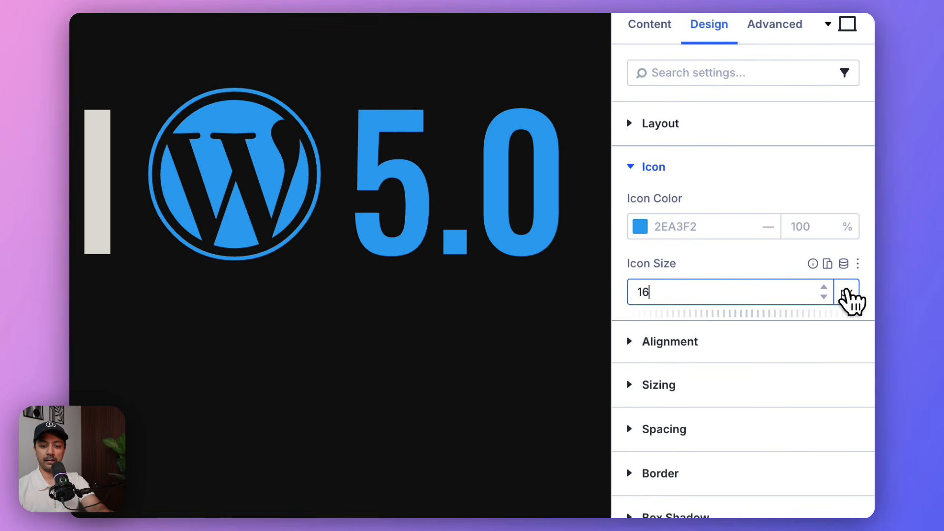
click(847, 294)
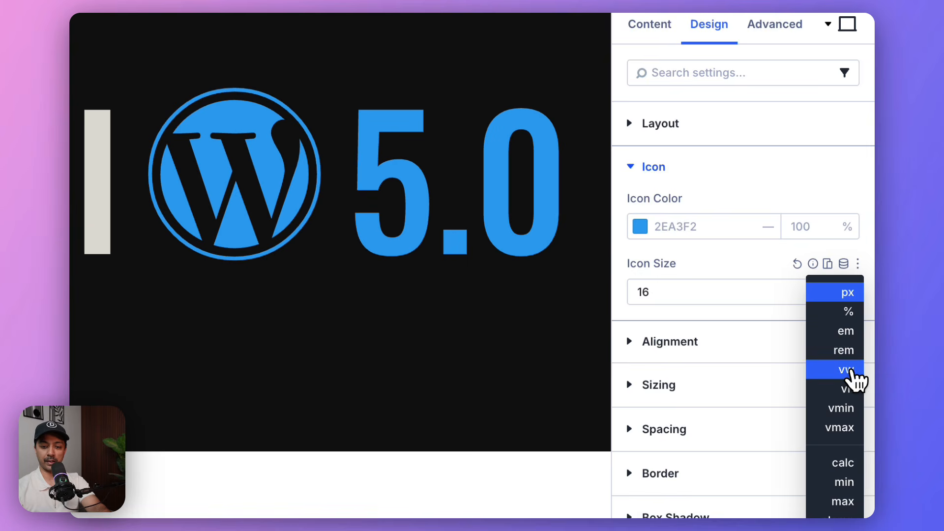
click(850, 370)
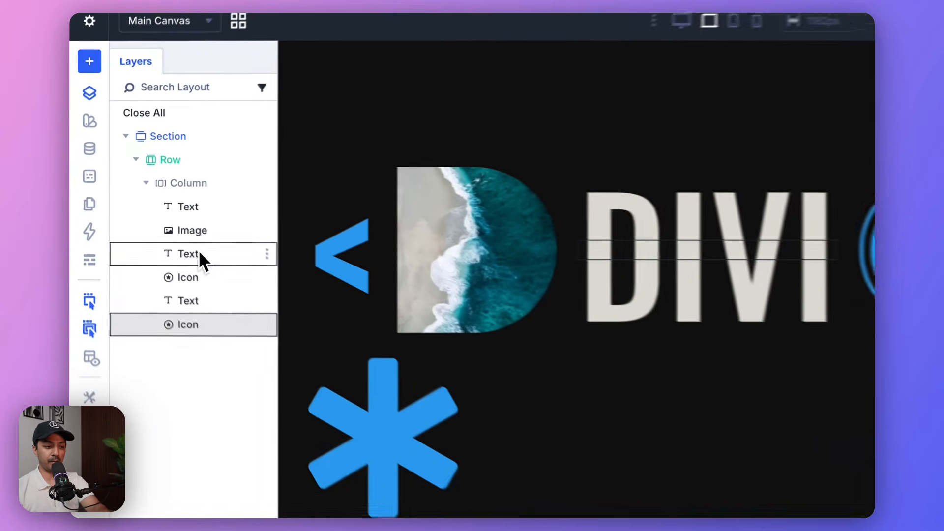
- Switch to the finished styled inline elements section and open the arrow Text module's settings for inspection
click(143, 212)
click(160, 198)
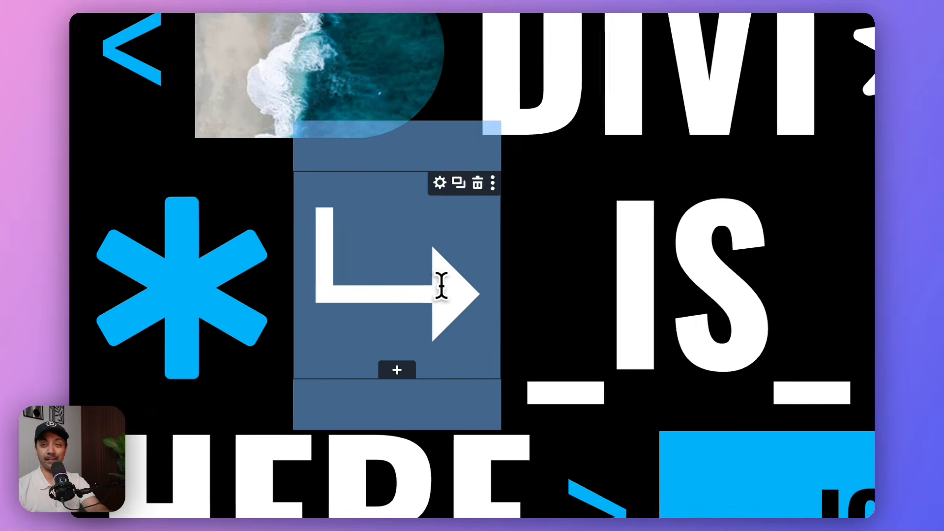
click(442, 285)
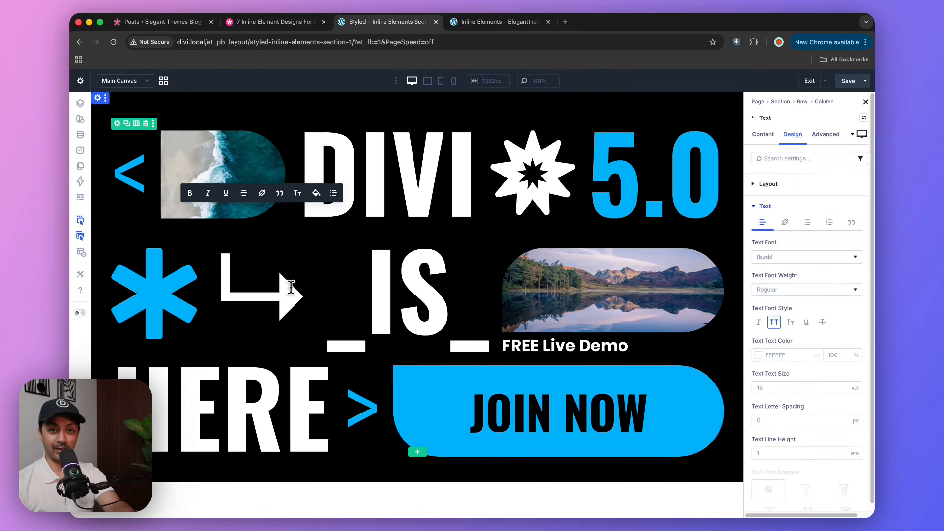
- Preview the finished section at progressively smaller breakpoints, including Tablet and Phone
click(428, 83)
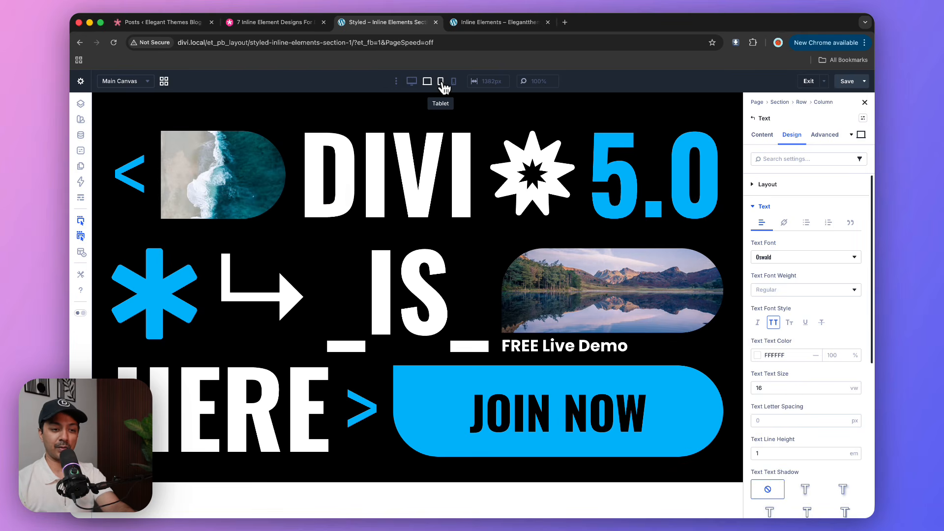
click(440, 82)
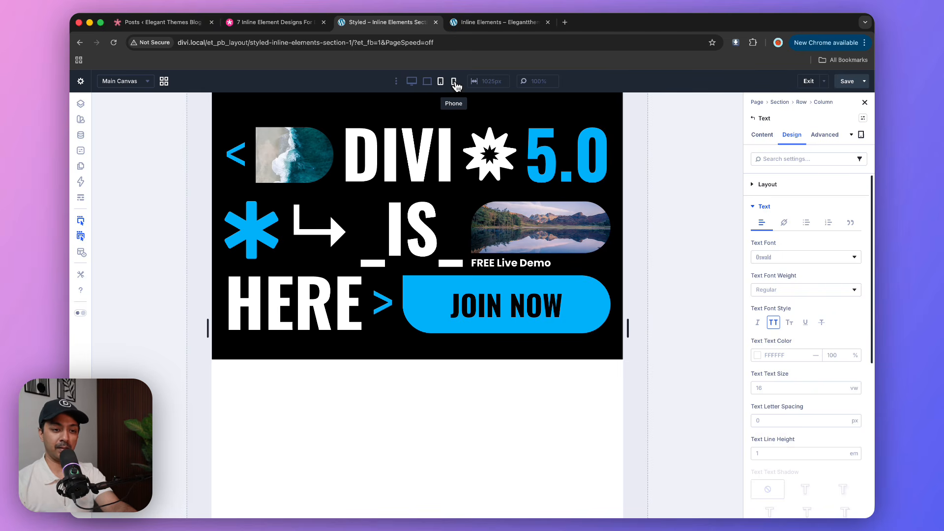
click(455, 82)
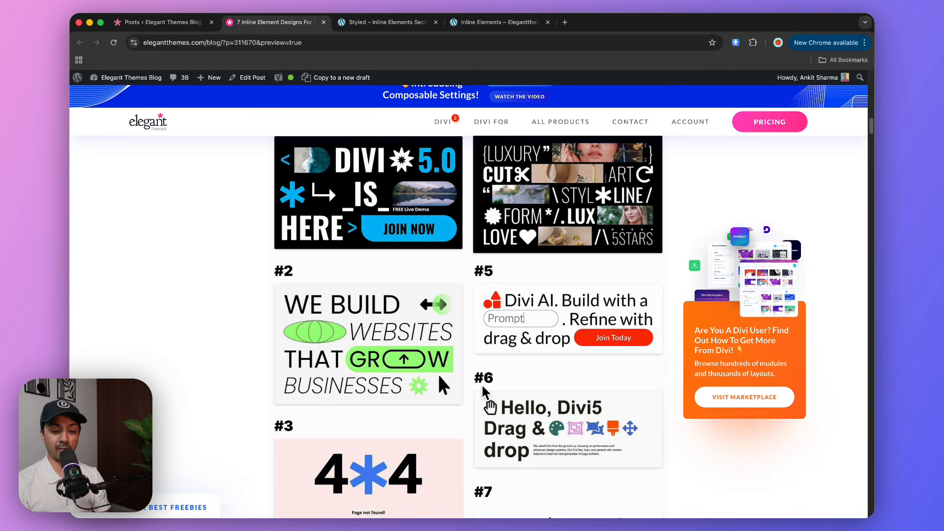
- Switch to the 7 Inline Element Designs blog post and browse the other designs
scroll(493, 395, down, 2)
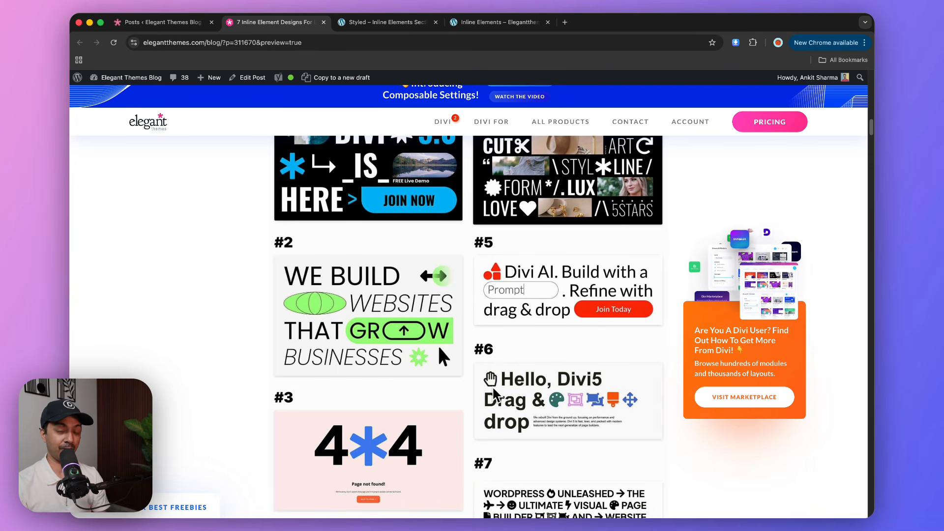
scroll(493, 395, down, 1)
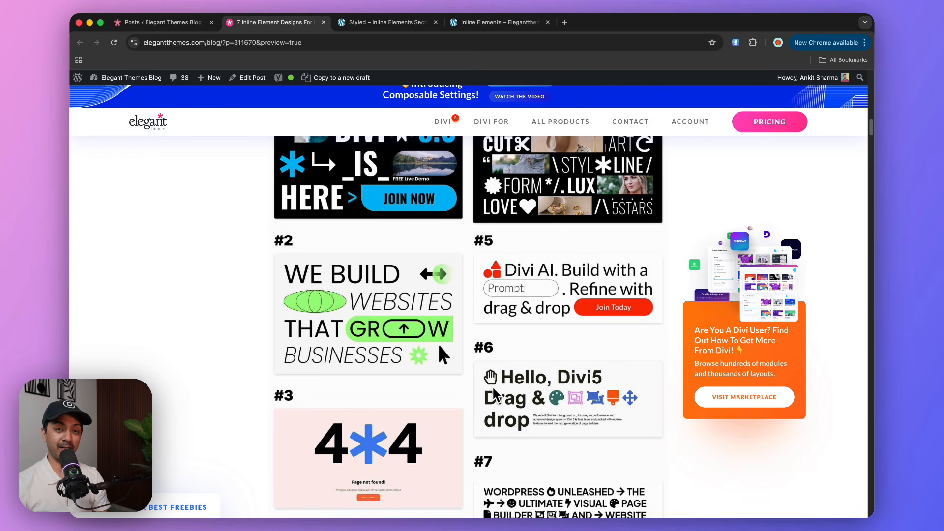